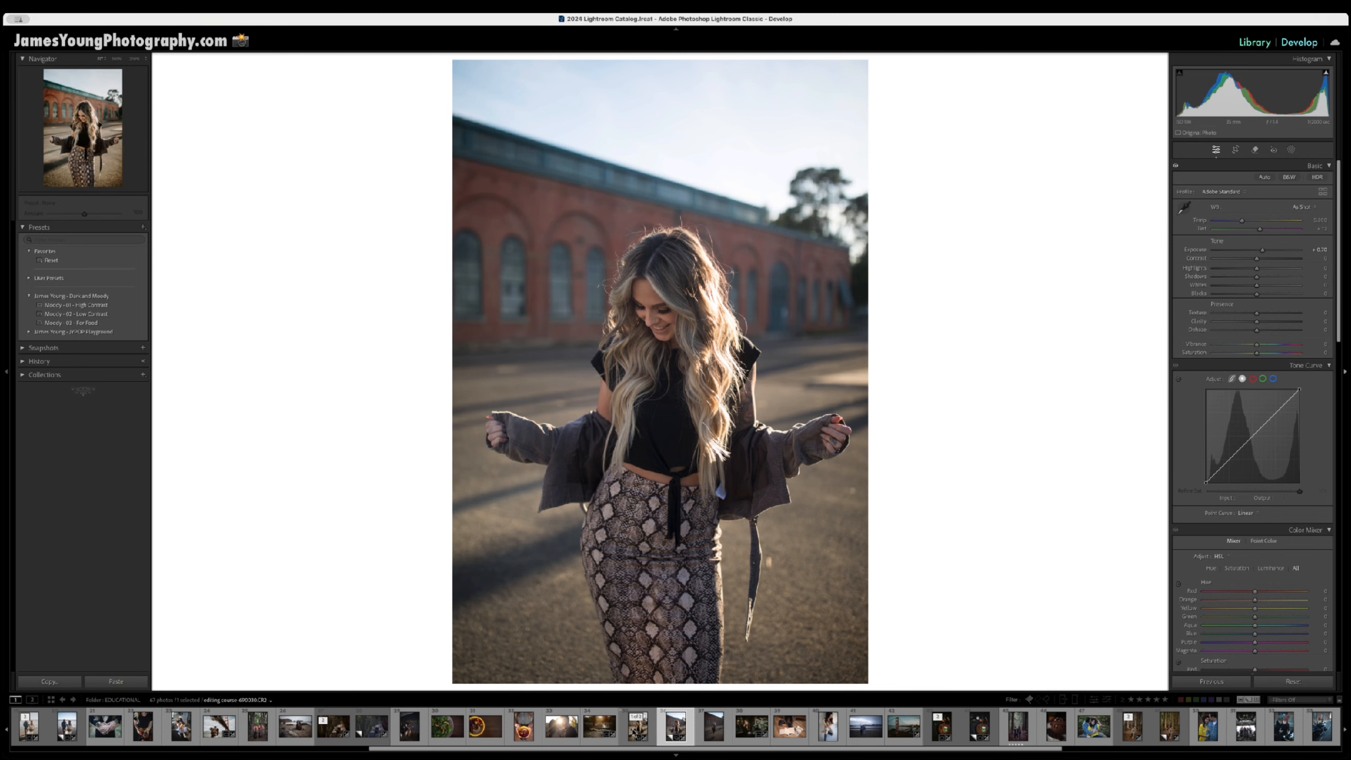
# Examine the Moody high-contrast version of the portrait up close and return to the unedited copy.
pyautogui.click(637, 725)
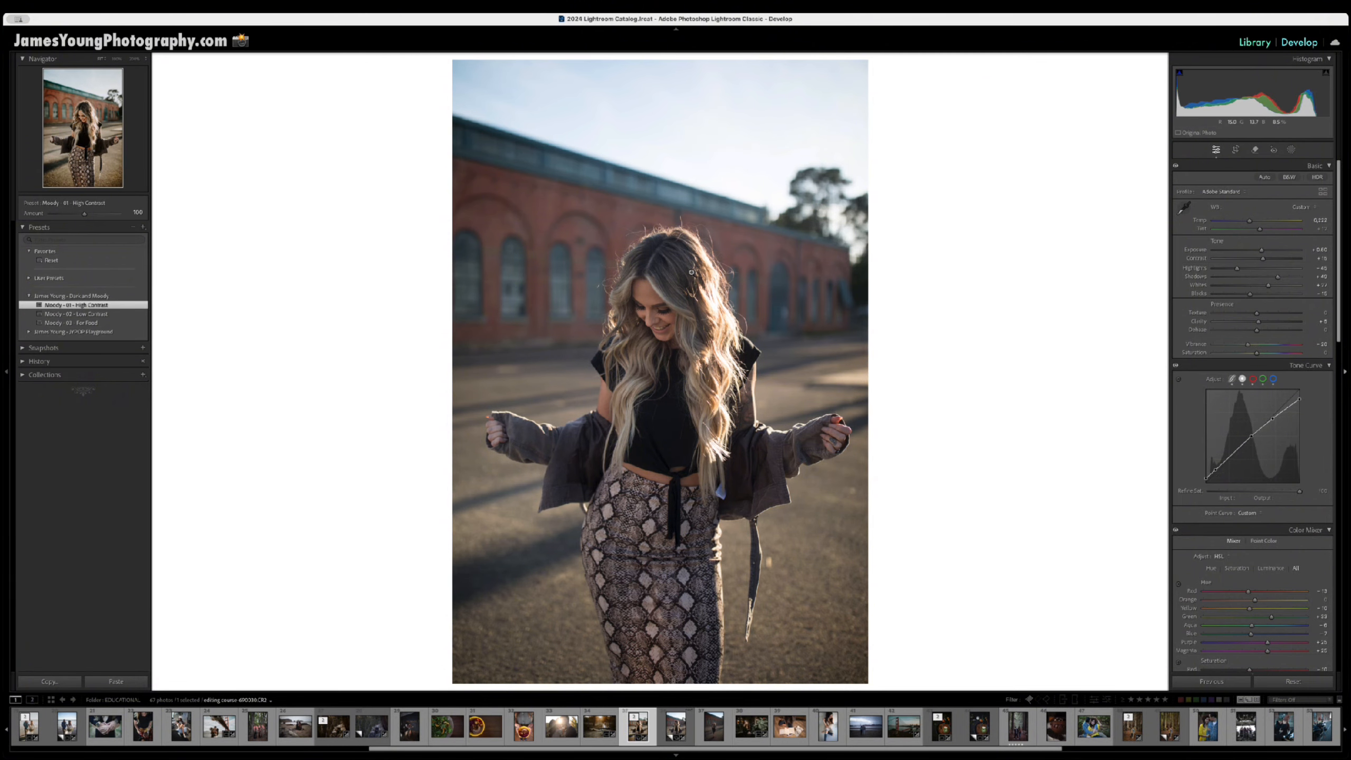
pyautogui.click(691, 271)
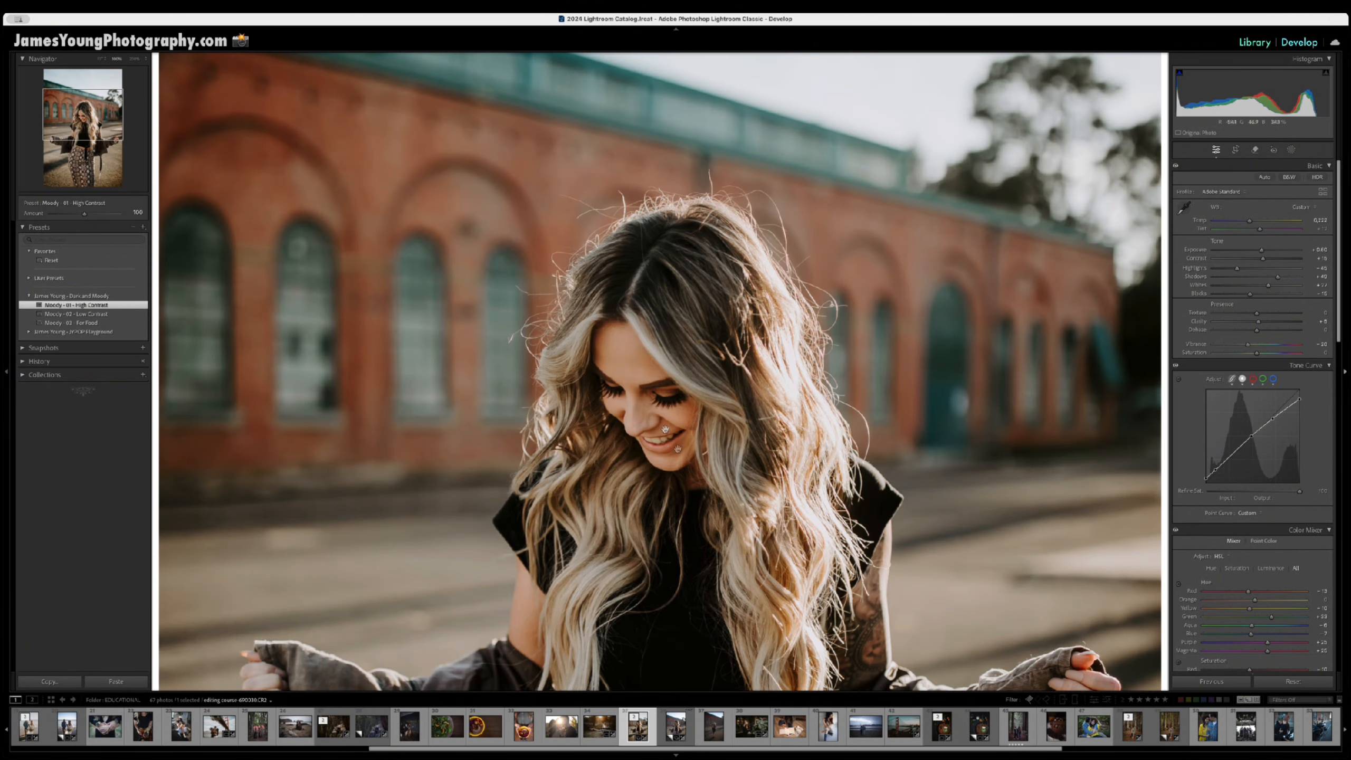
pyautogui.scroll(-5, 664, 429)
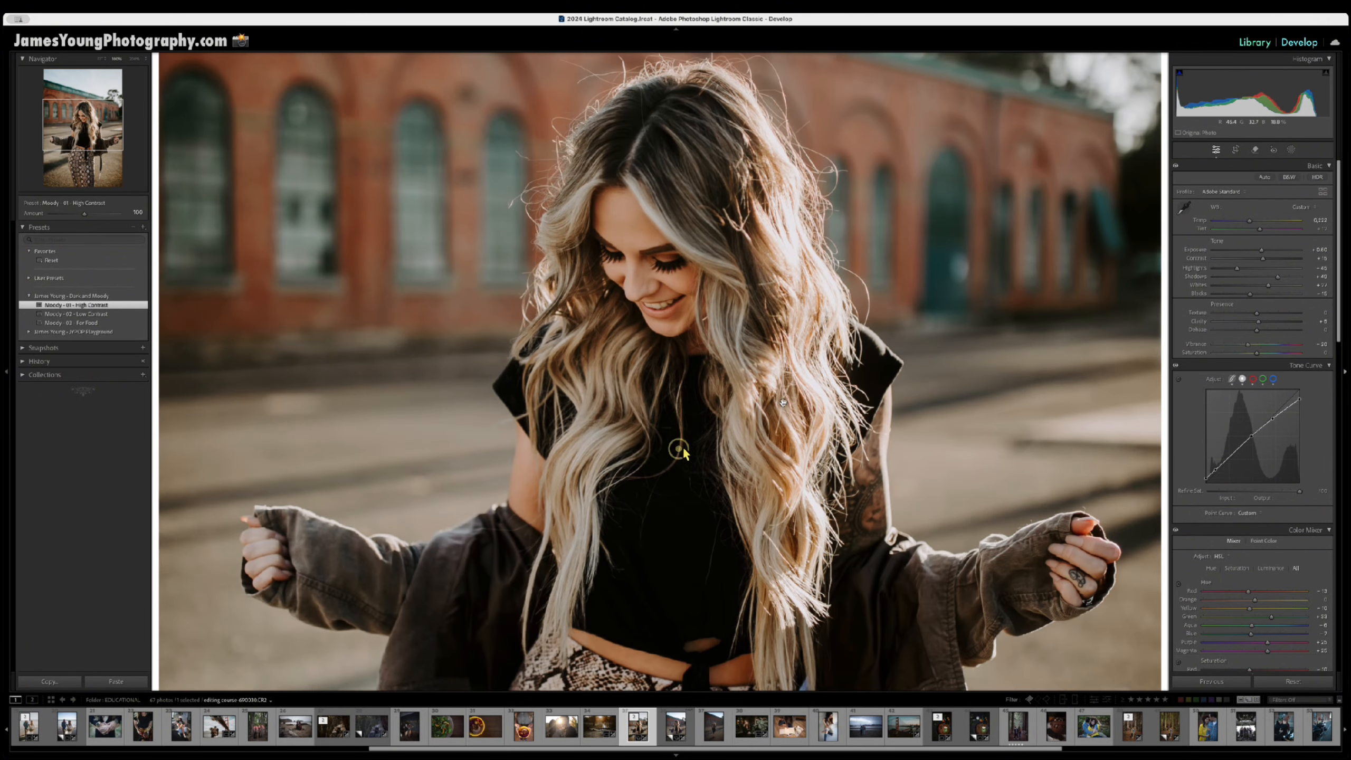
pyautogui.click(845, 383)
pyautogui.click(849, 387)
pyautogui.click(1006, 403)
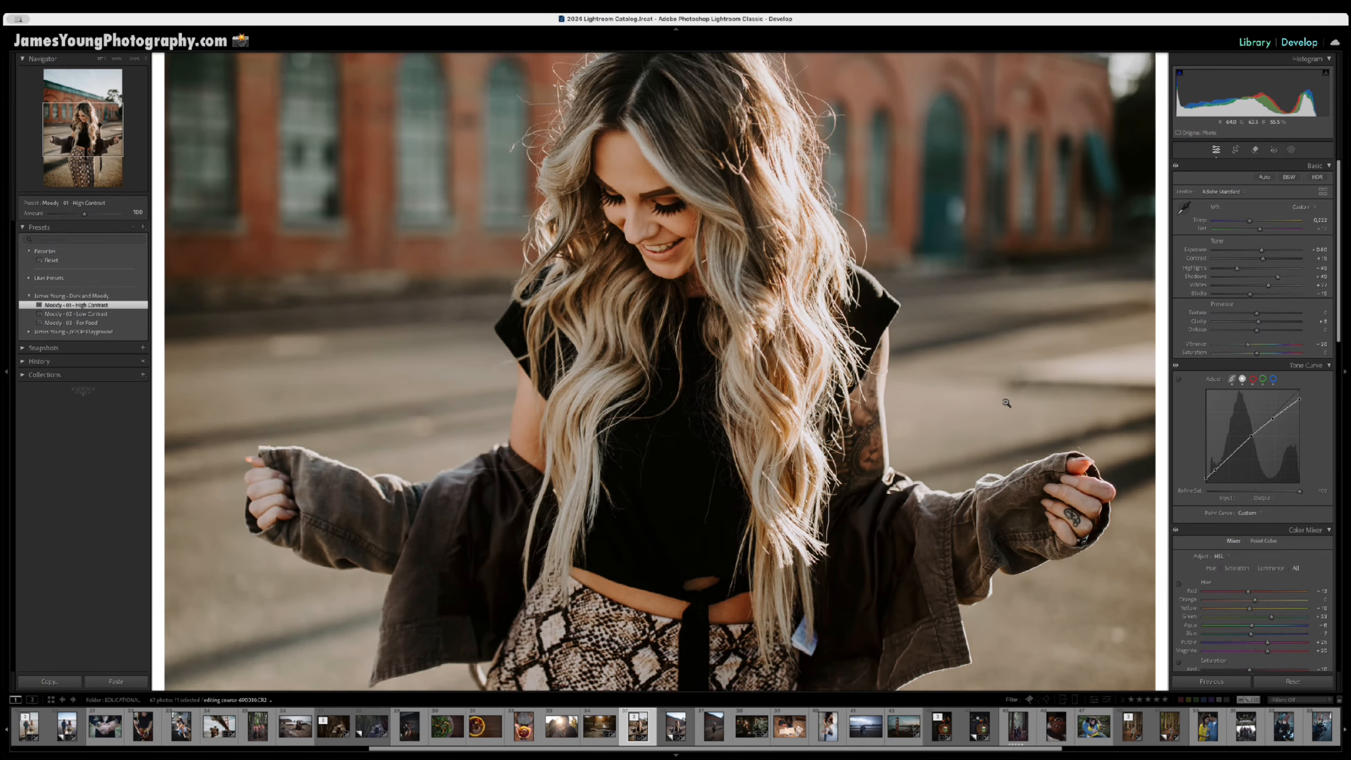
pyautogui.press('Right')
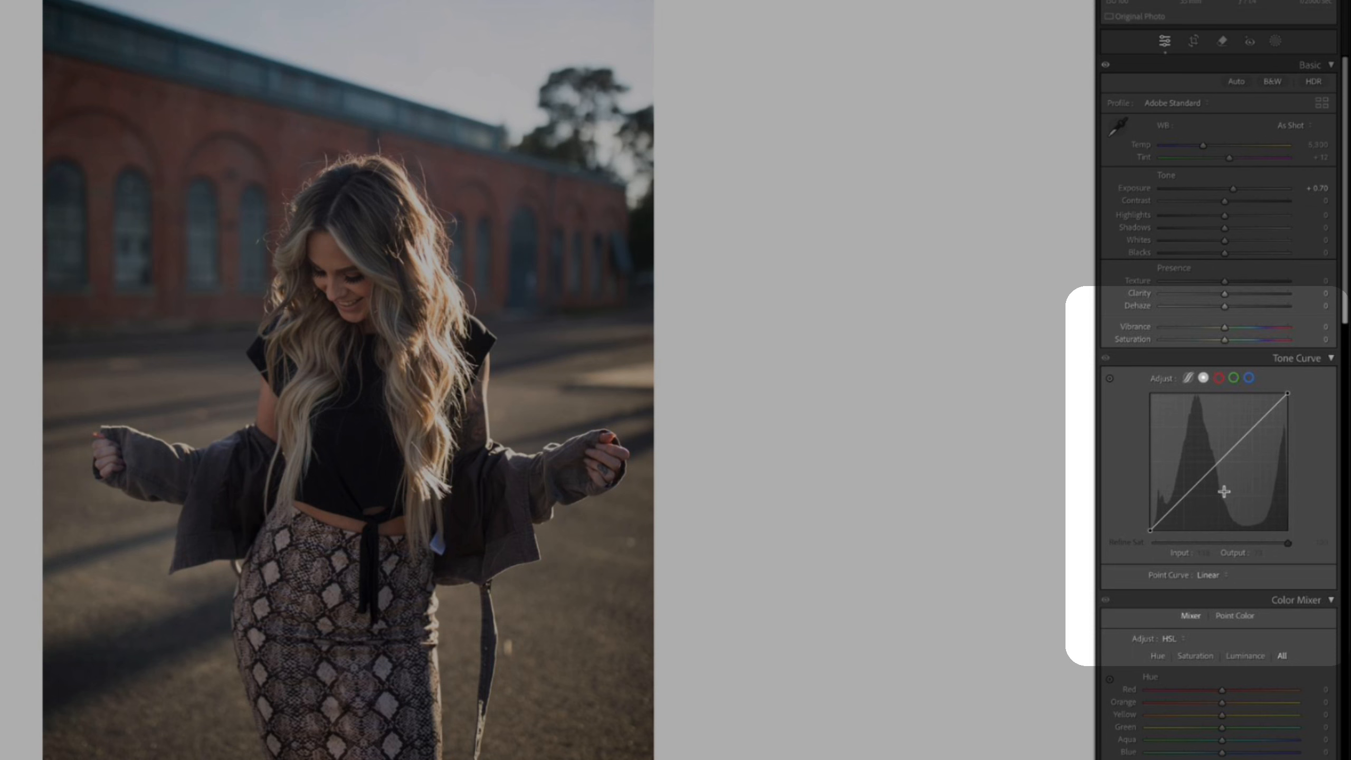
pyautogui.hotkey('ctrl', 'z')
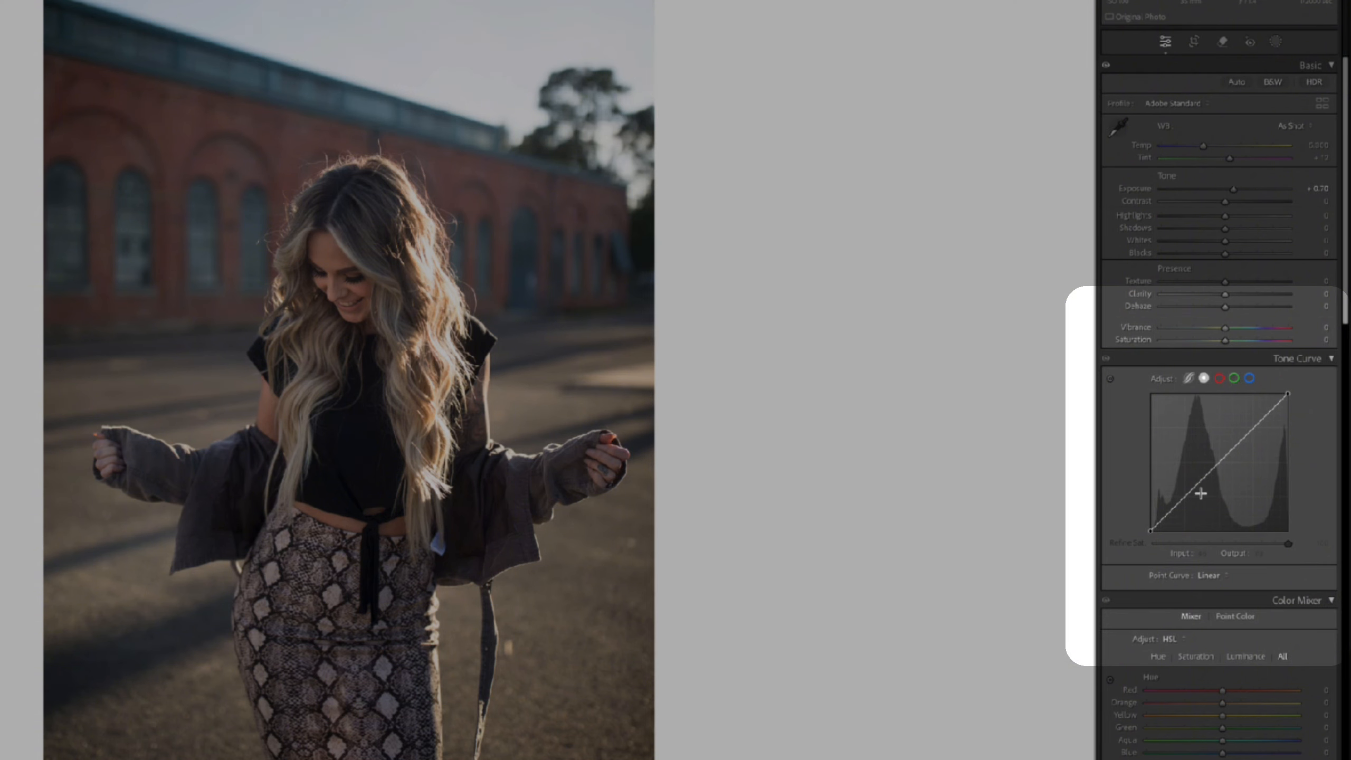
pyautogui.click(377, 280)
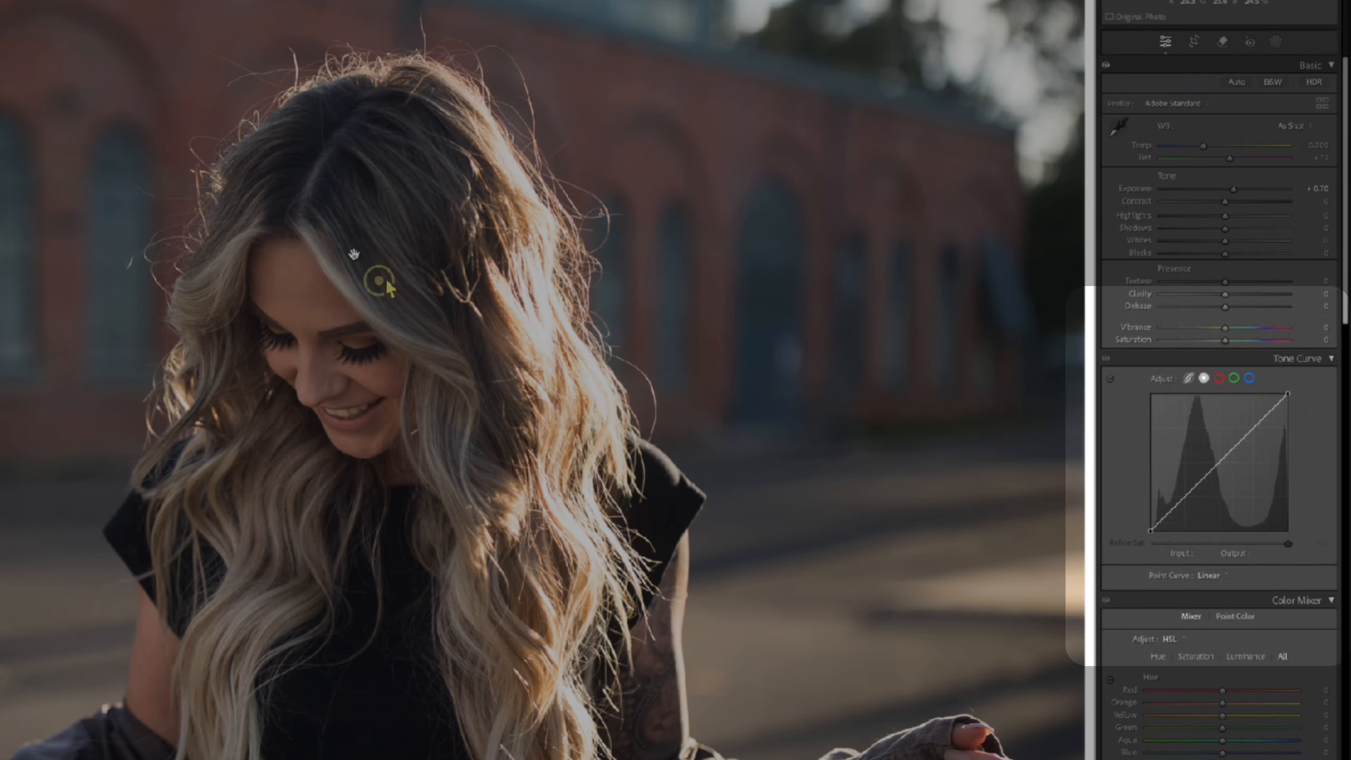
pyautogui.click(407, 335)
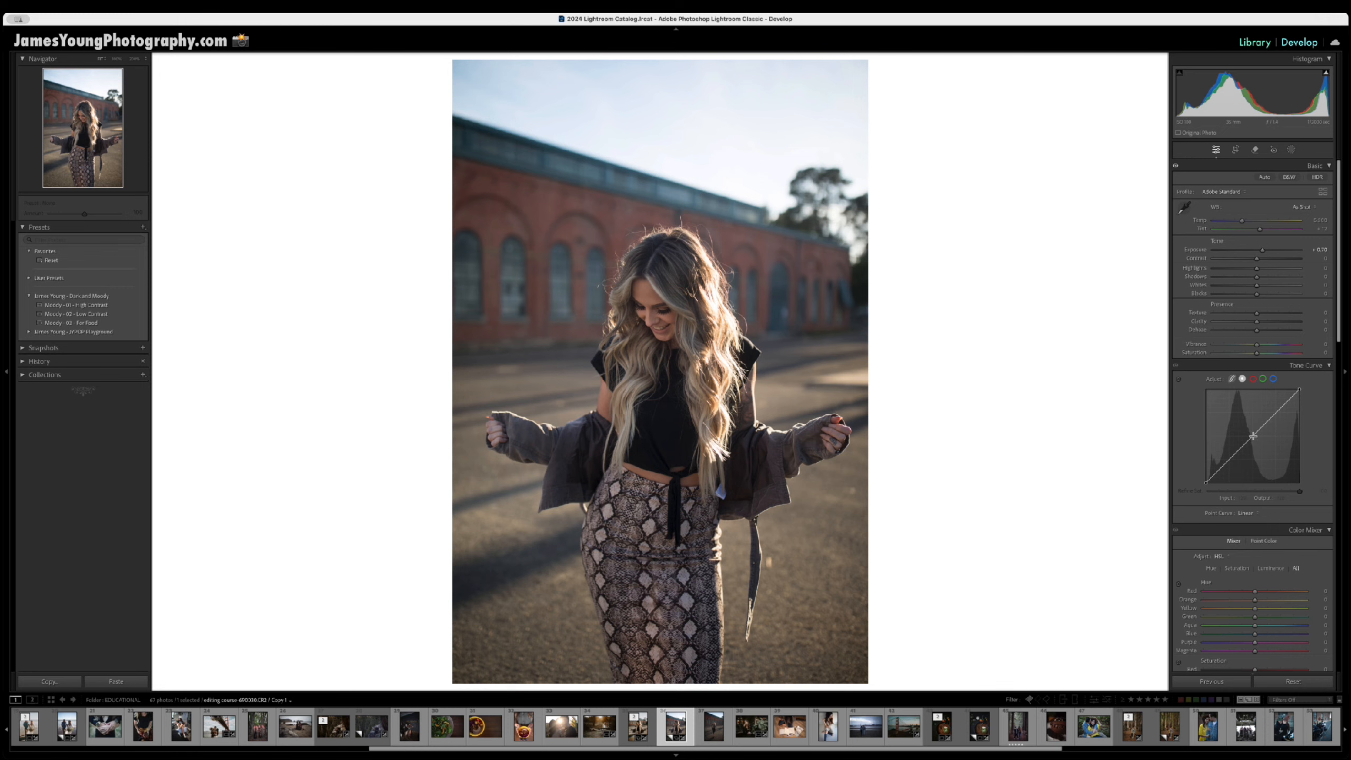
# Try extreme point-curve bends with raised darker tones and lowered highlights, and reset the tone curve to linear.
pyautogui.moveTo(1252, 436); pyautogui.dragTo(1239, 425)
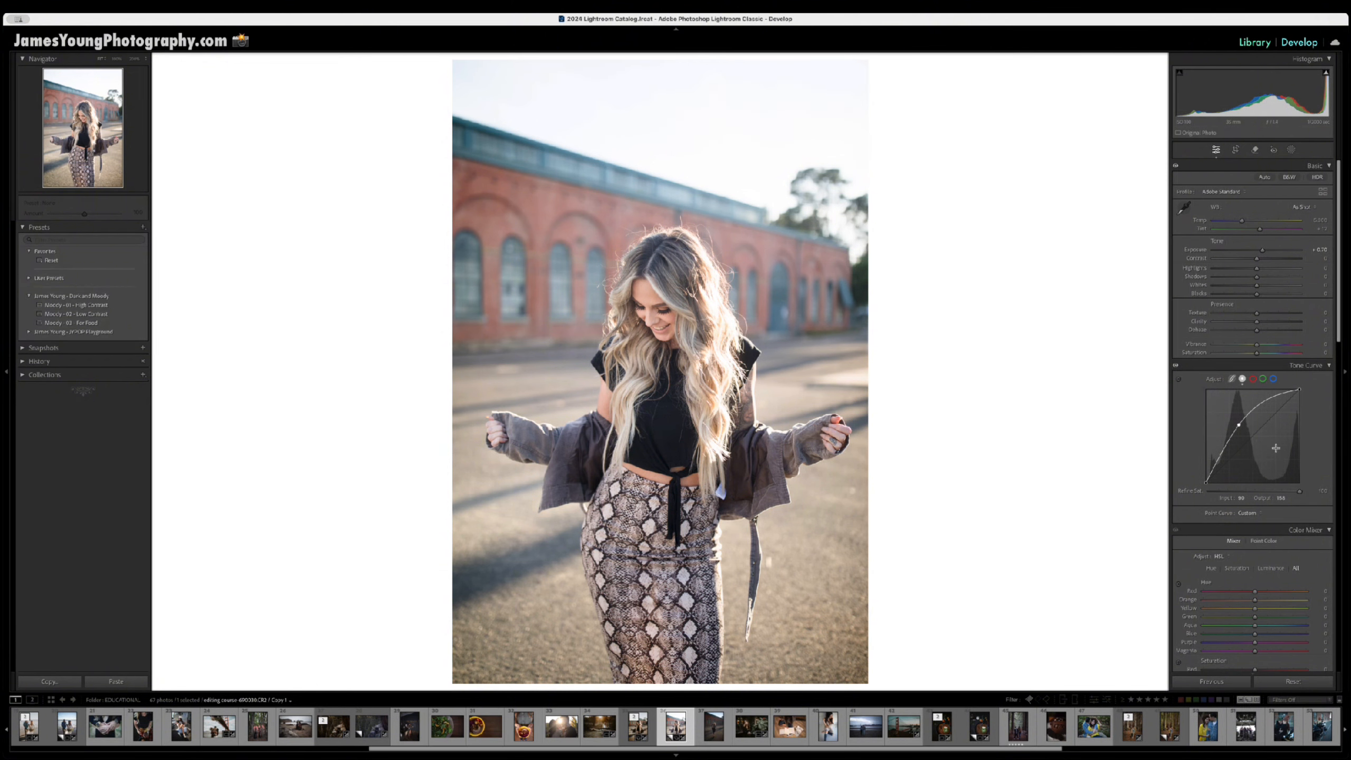
pyautogui.moveTo(1275, 448); pyautogui.dragTo(1279, 458)
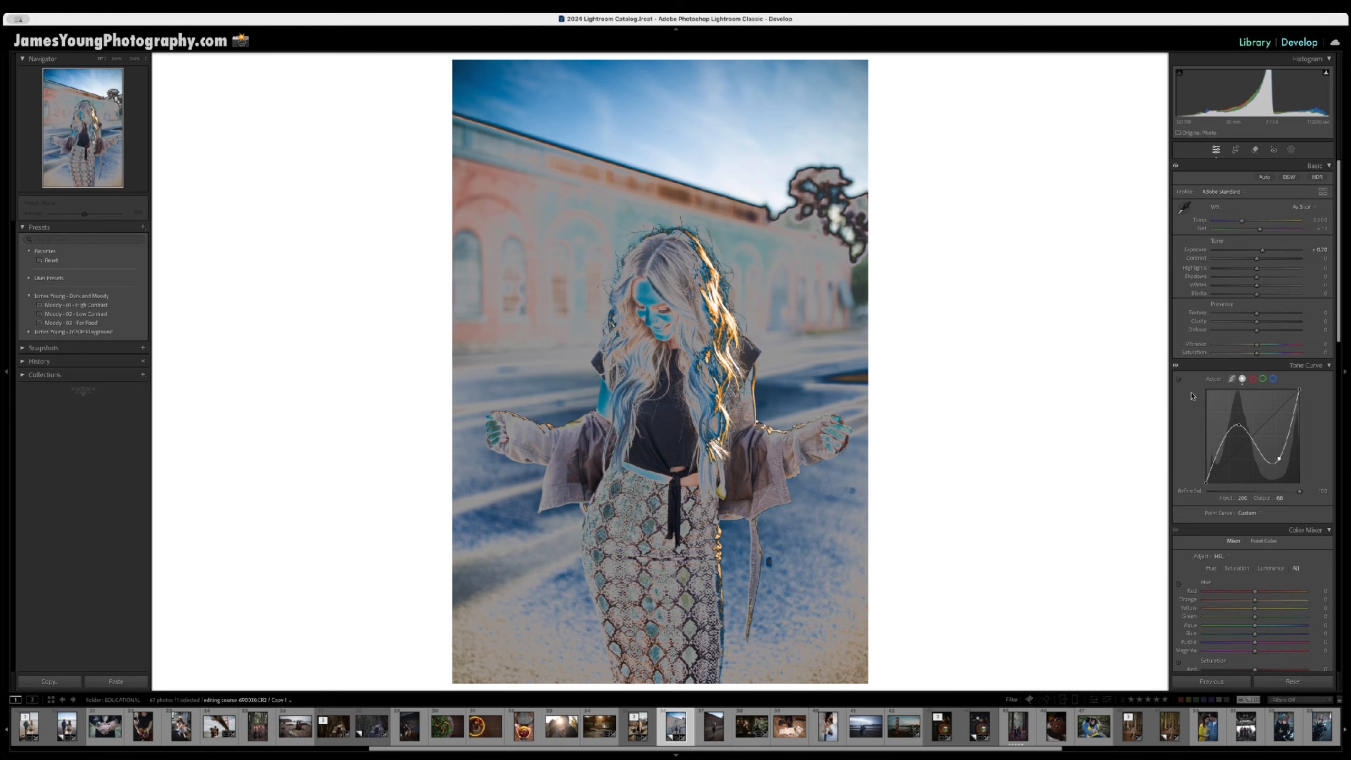
pyautogui.hotkey('ctrl', 'z')
pyautogui.hotkey('ctrl', 'z')
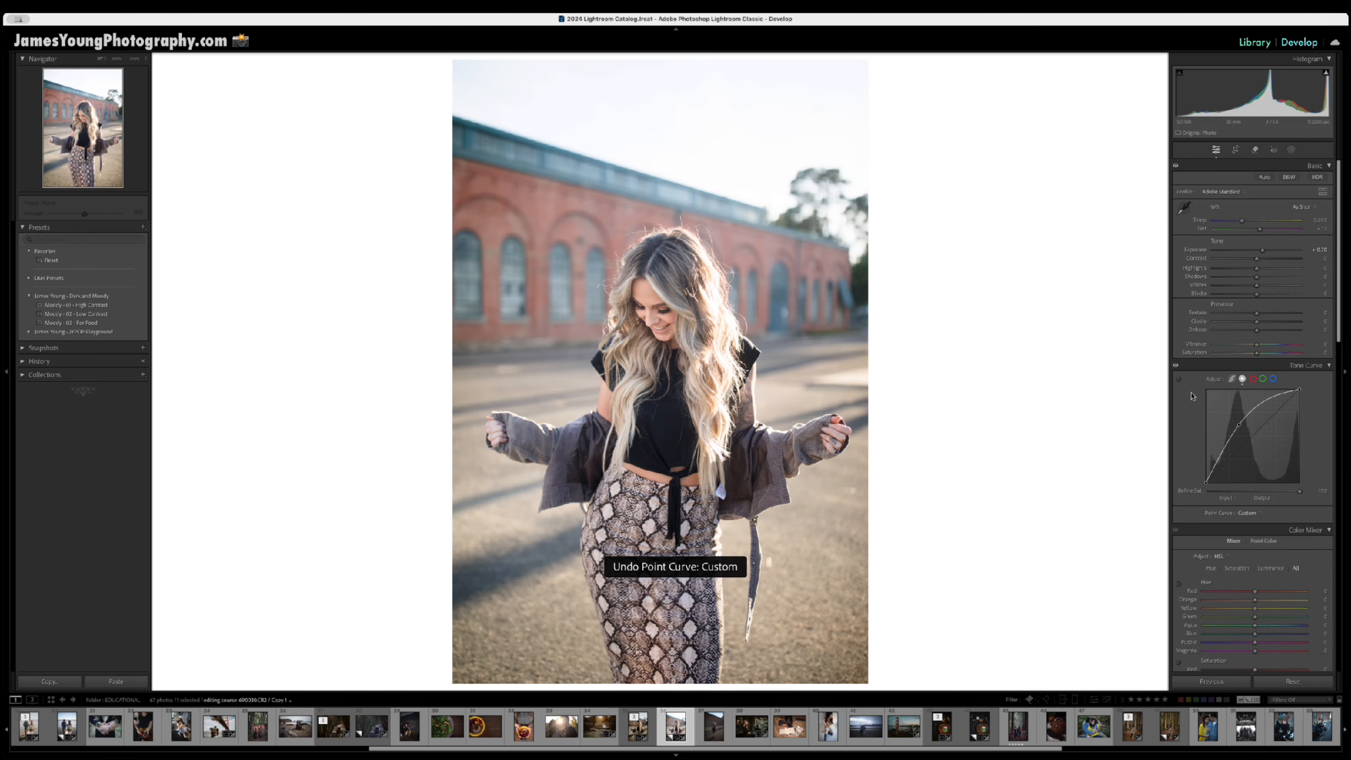
pyautogui.moveTo(1233, 458); pyautogui.dragTo(1244, 413)
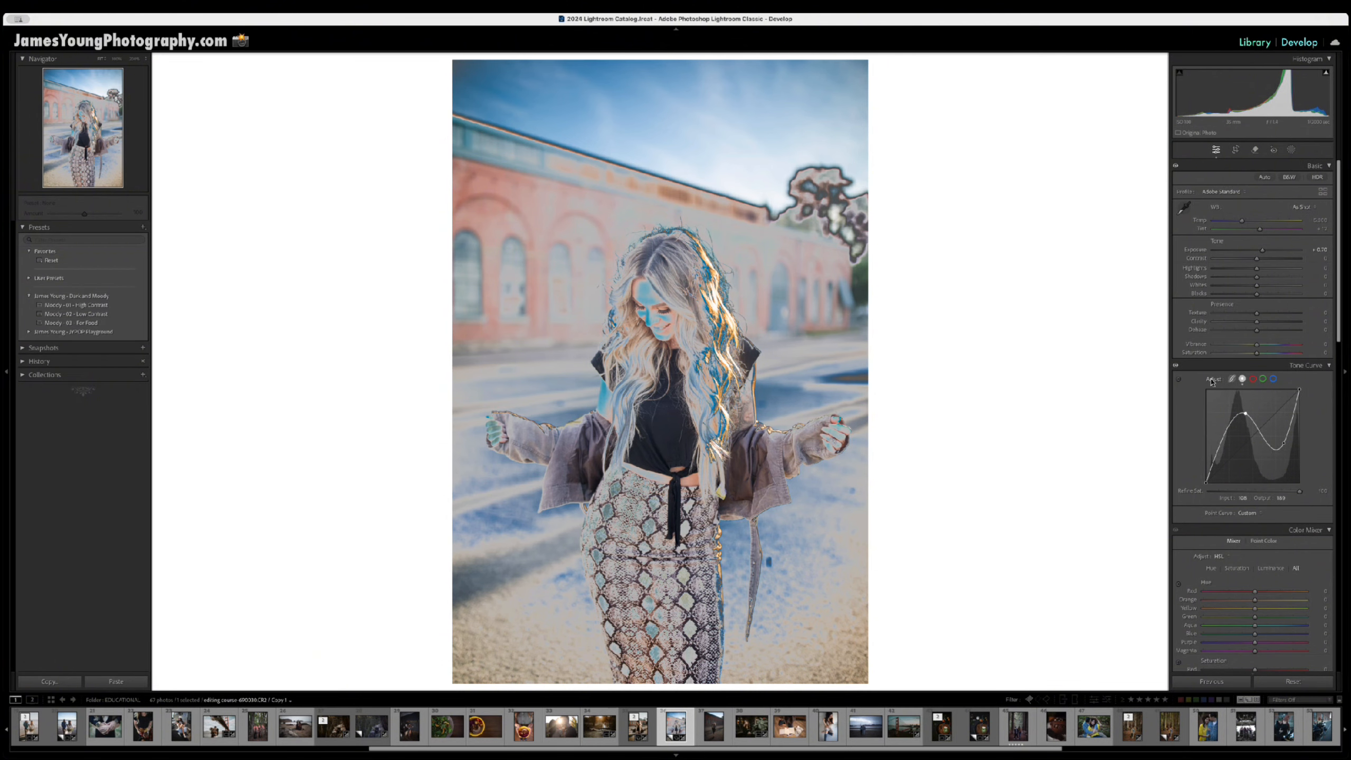
pyautogui.doubleClick(1212, 379)
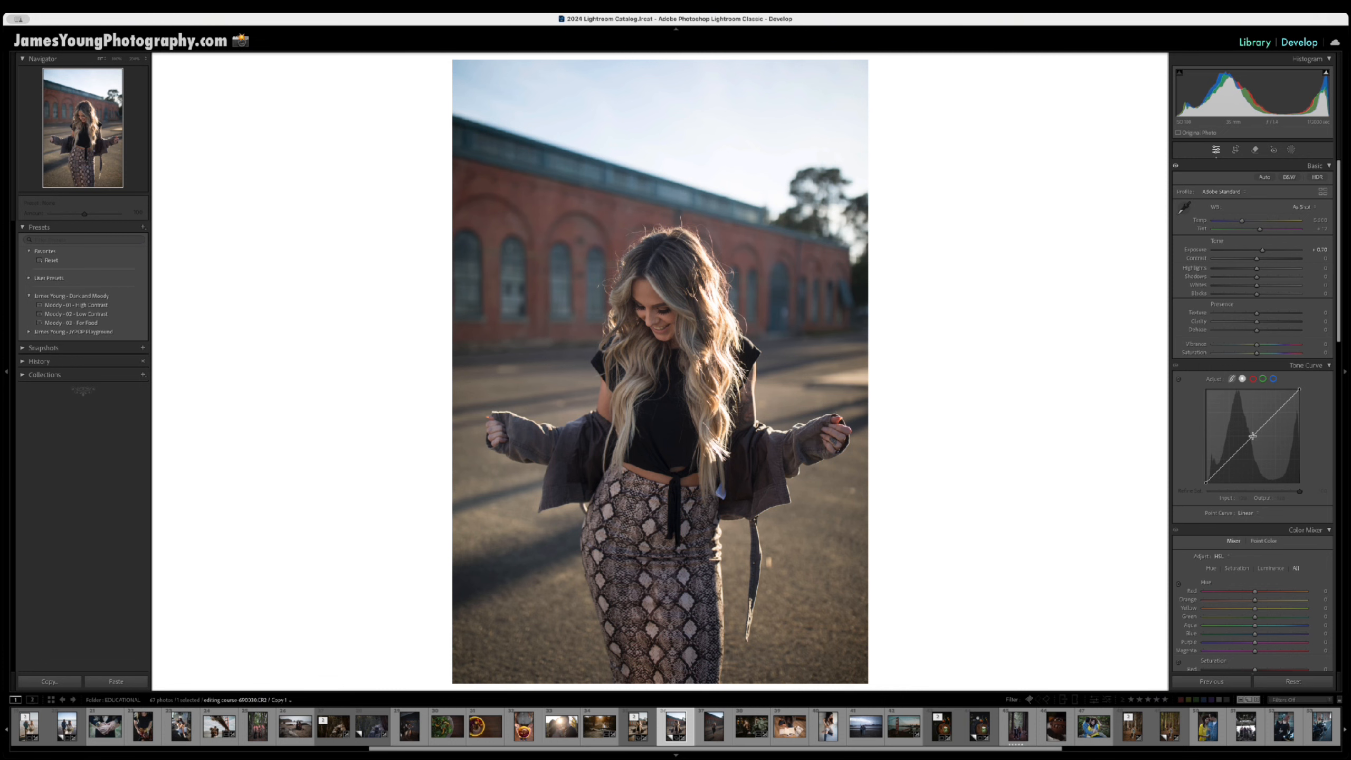
# Add anchor points at the midtones, highlights and shadows of the point curve, keeping the line nearly straight.
pyautogui.click(1253, 436)
pyautogui.click(1275, 413)
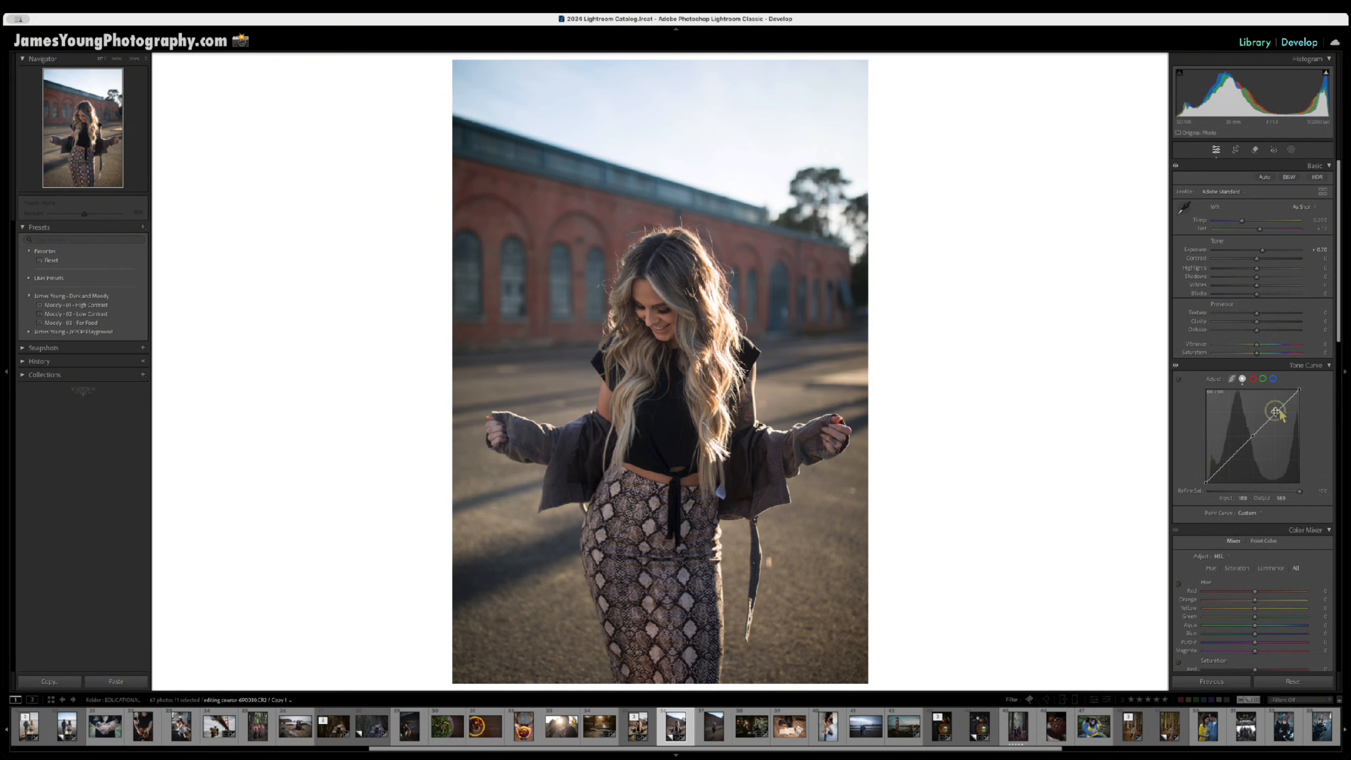
pyautogui.click(1229, 459)
pyautogui.moveTo(1228, 458); pyautogui.dragTo(1229, 460)
pyautogui.moveTo(1229, 463); pyautogui.dragTo(1226, 463)
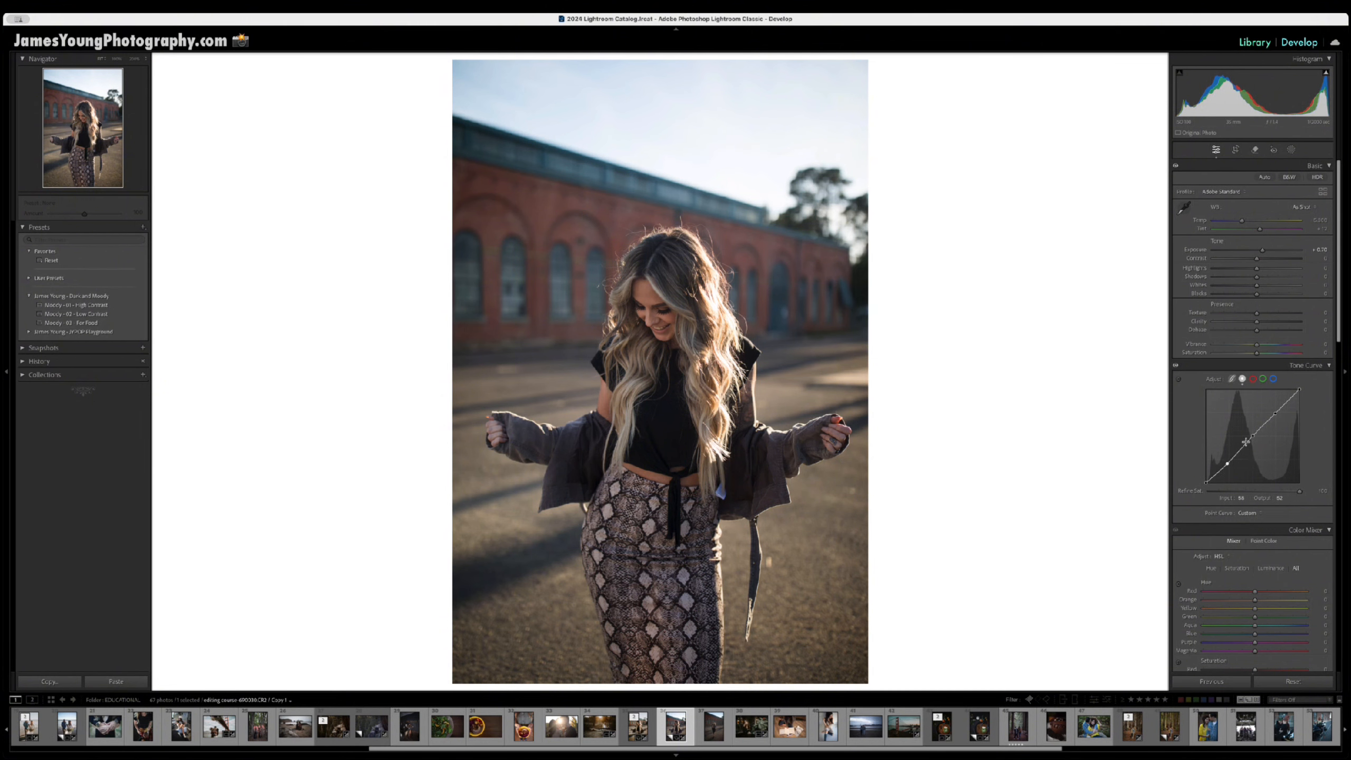
# Try lifting the shadow and highlight points of the curve, and delete all three anchor points.
pyautogui.moveTo(1226, 463); pyautogui.dragTo(1226, 459)
pyautogui.moveTo(1276, 418)
pyautogui.mouseDown()
pyautogui.moveTo(1263, 408)
pyautogui.moveTo(1268, 426)
pyautogui.moveTo(1260, 400)
pyautogui.moveTo(1278, 405)
pyautogui.mouseUp()
pyautogui.hotkey('ctrl', 'z')
pyautogui.doubleClick(1274, 413)
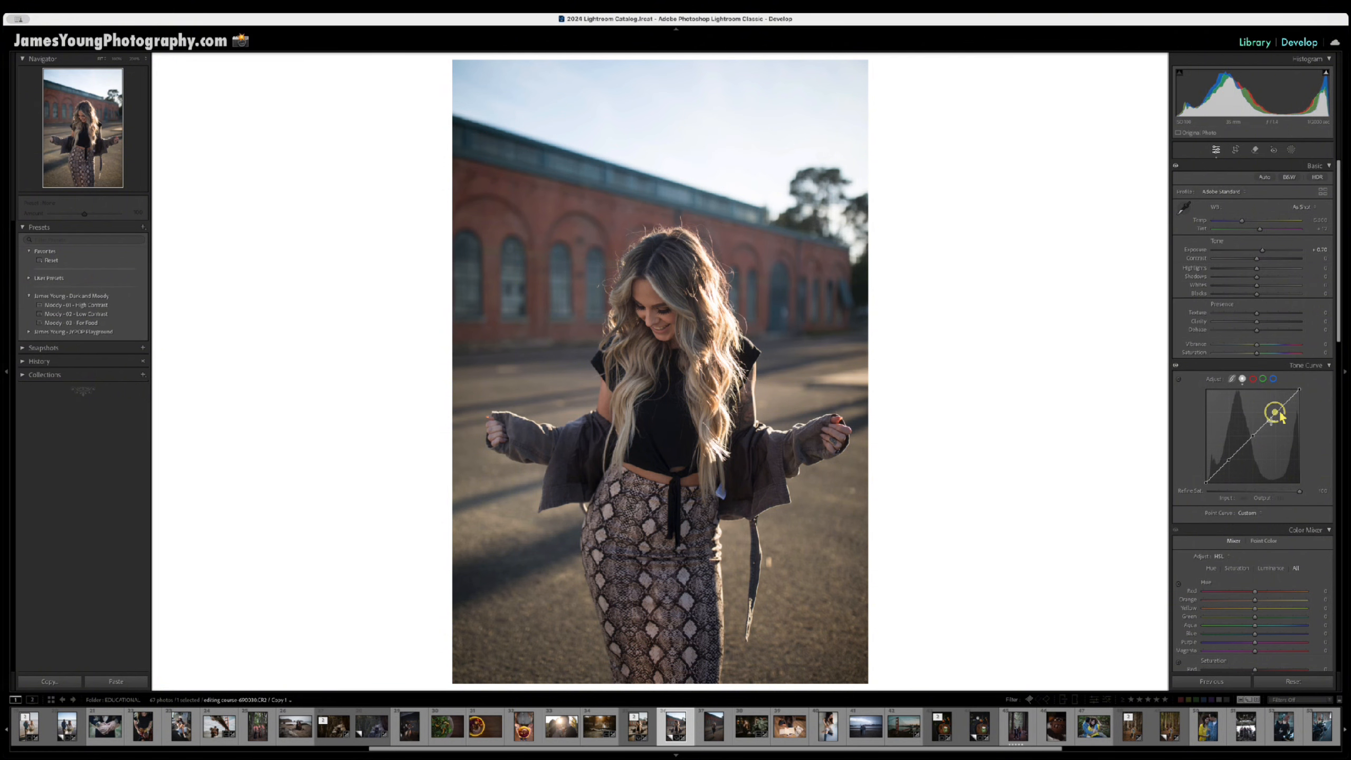
pyautogui.doubleClick(1252, 435)
pyautogui.doubleClick(1228, 460)
# Apply the Medium Contrast point curve to the portrait and check its effect on the face up close.
pyautogui.click(1245, 513)
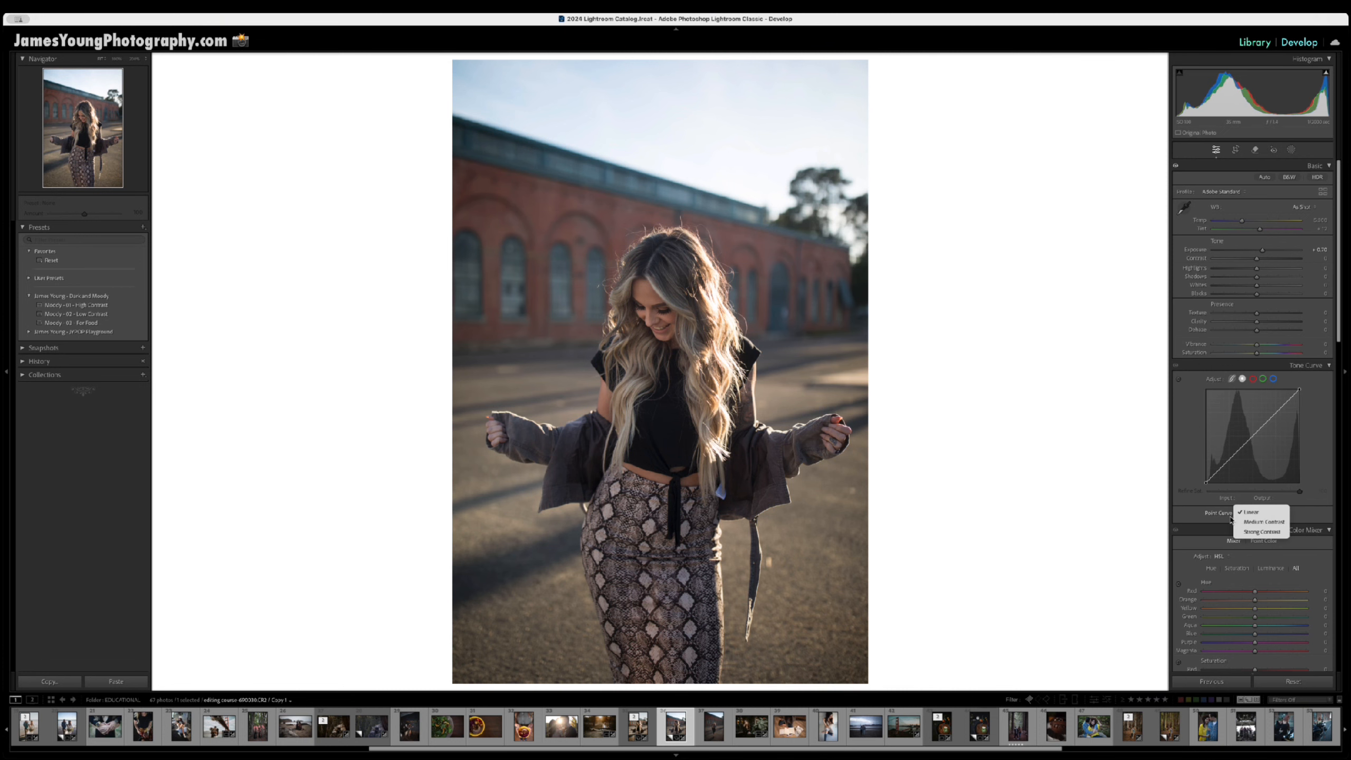
pyautogui.click(1275, 523)
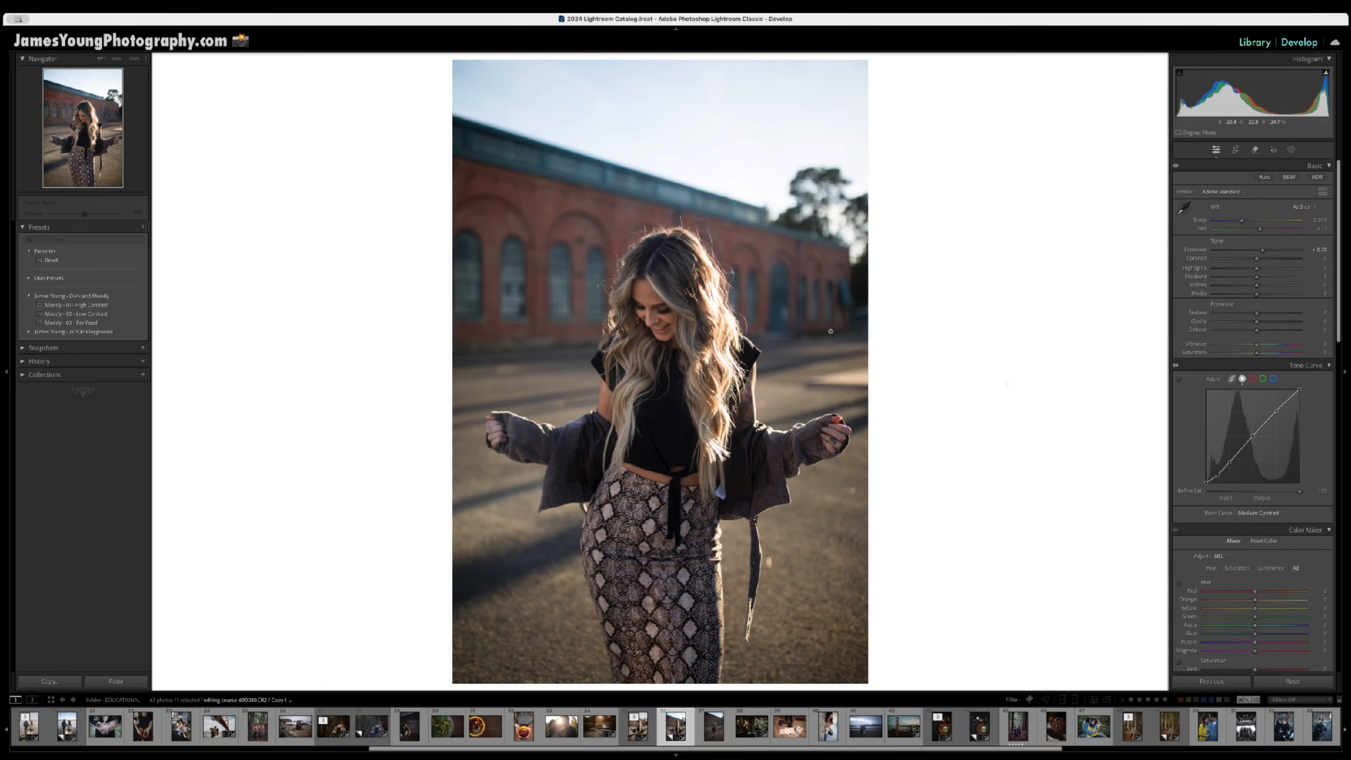
pyautogui.click(649, 318)
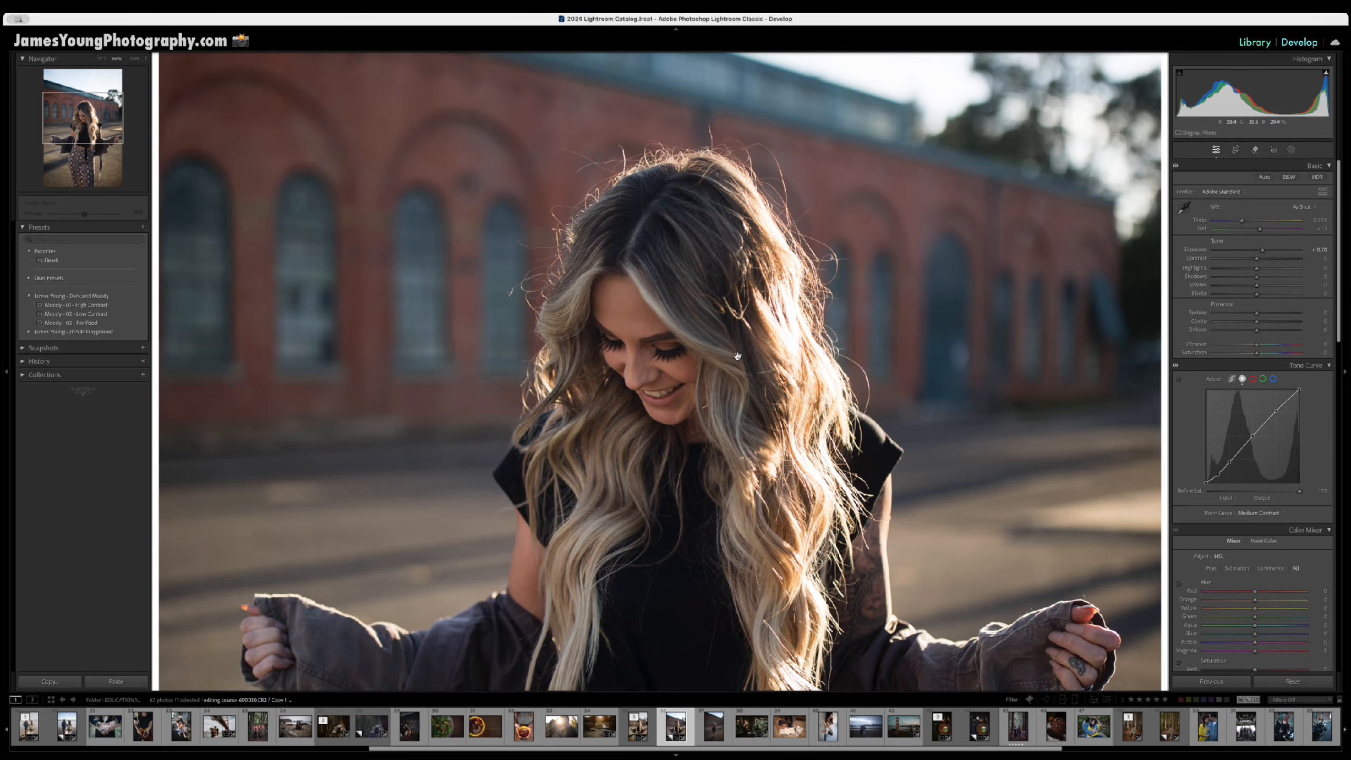
pyautogui.click(689, 440)
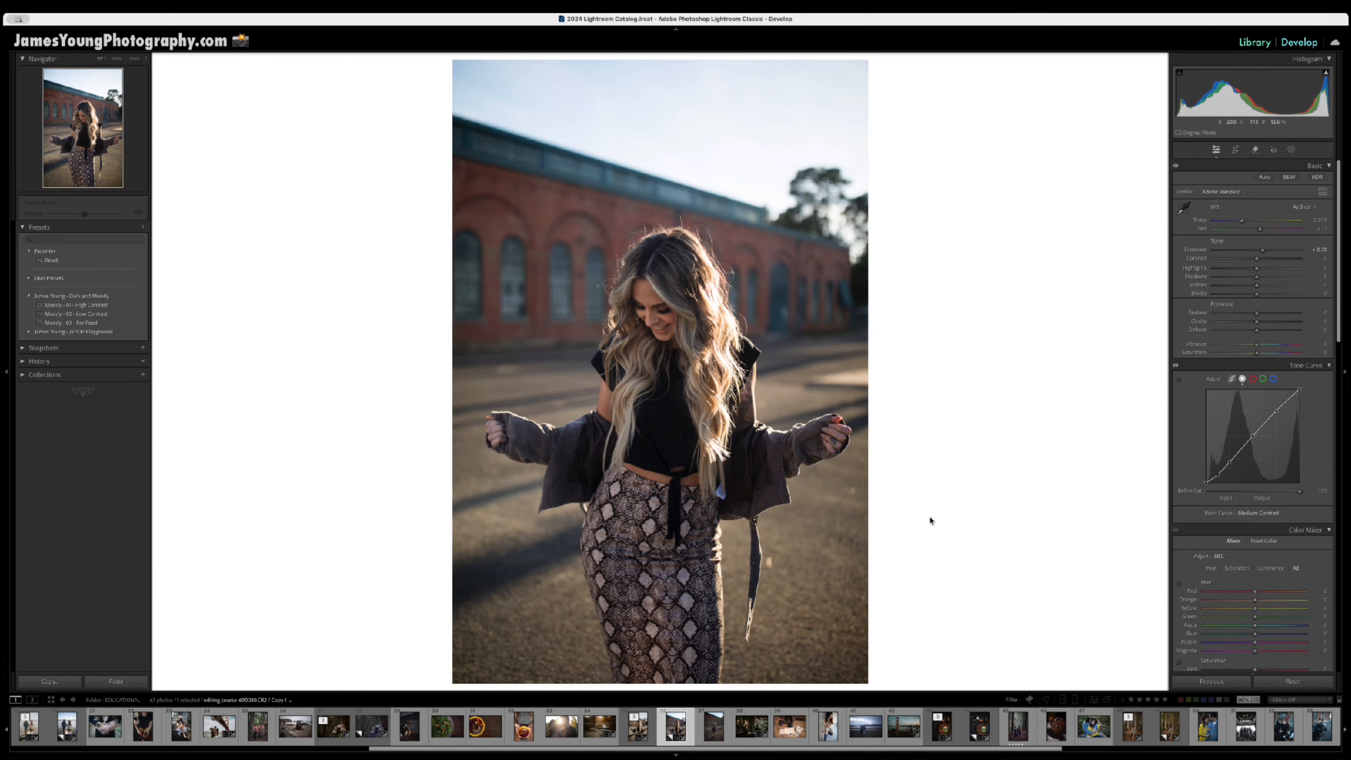
# Change the point curve to Strong Contrast and check its effect on the face up close.
pyautogui.click(1269, 514)
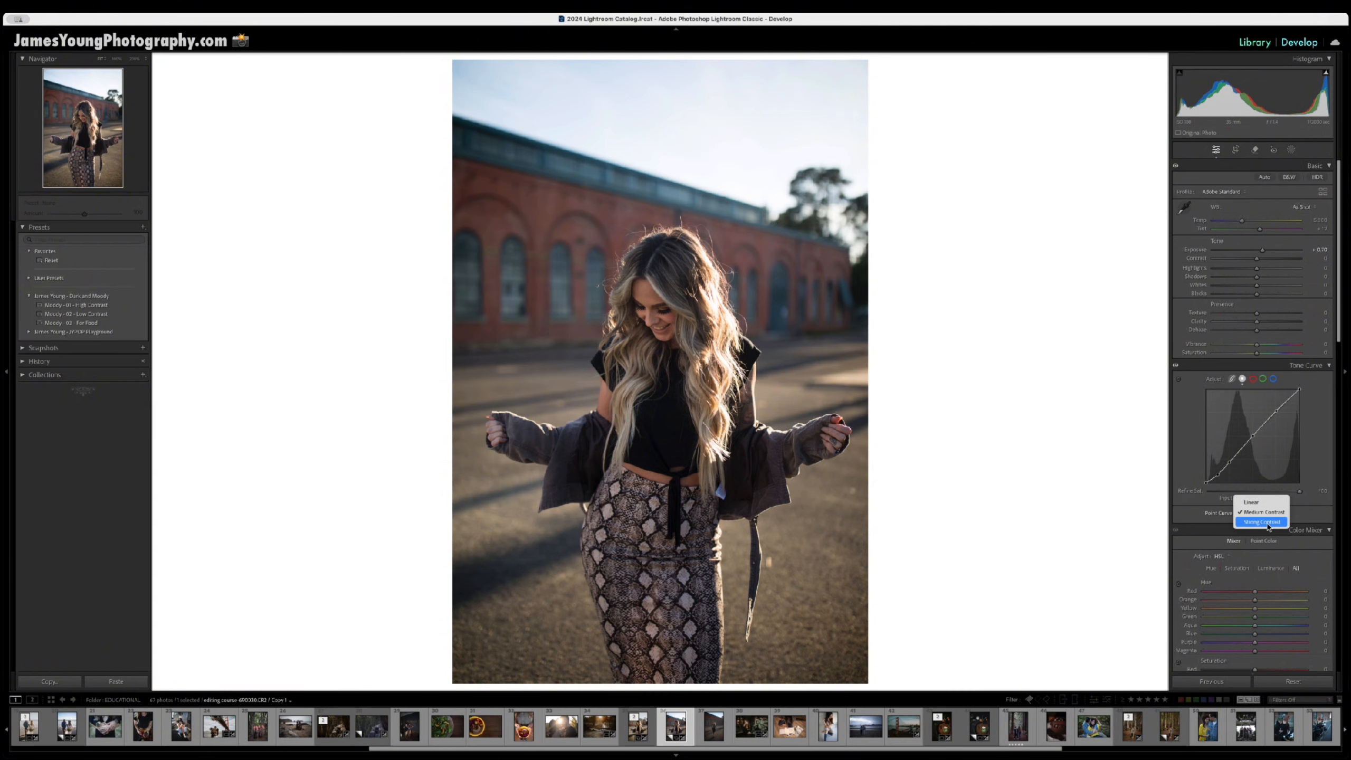
pyautogui.click(1267, 524)
pyautogui.click(658, 331)
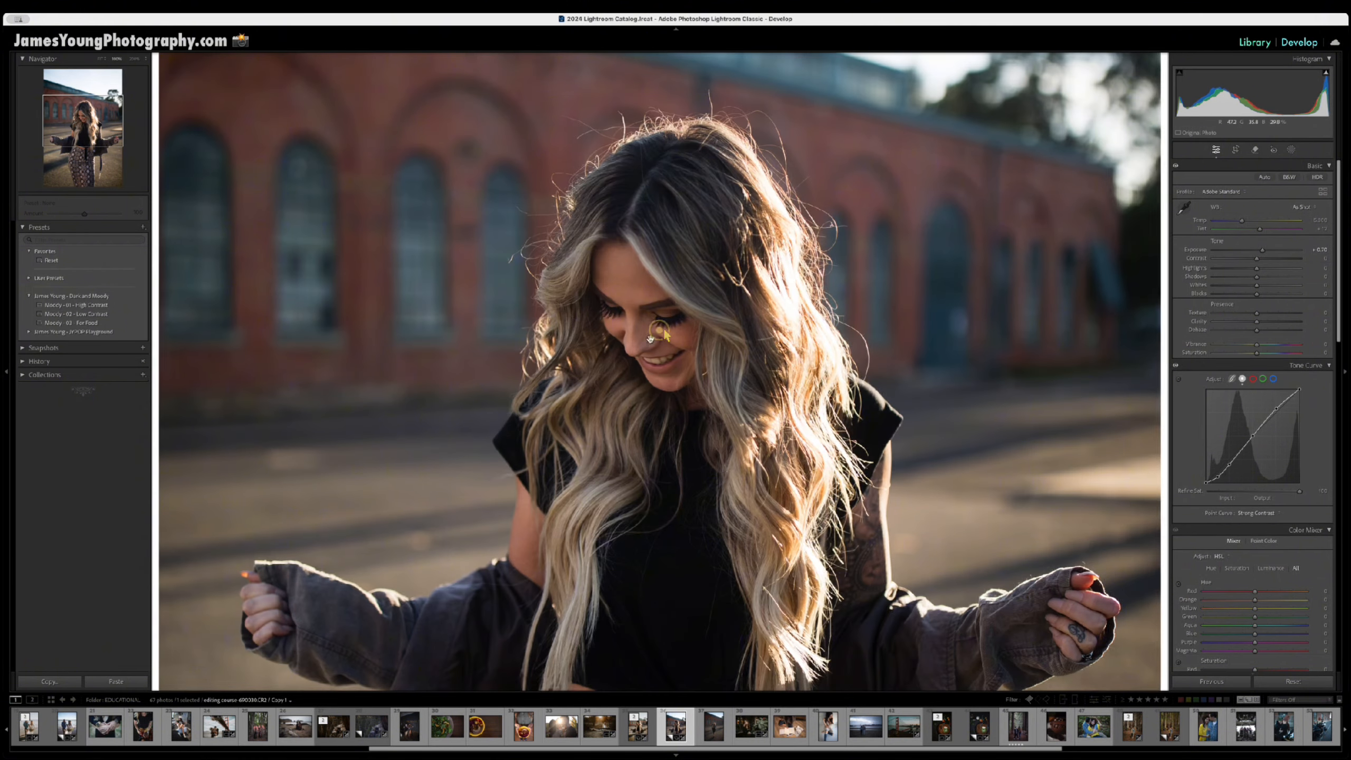
pyautogui.click(599, 350)
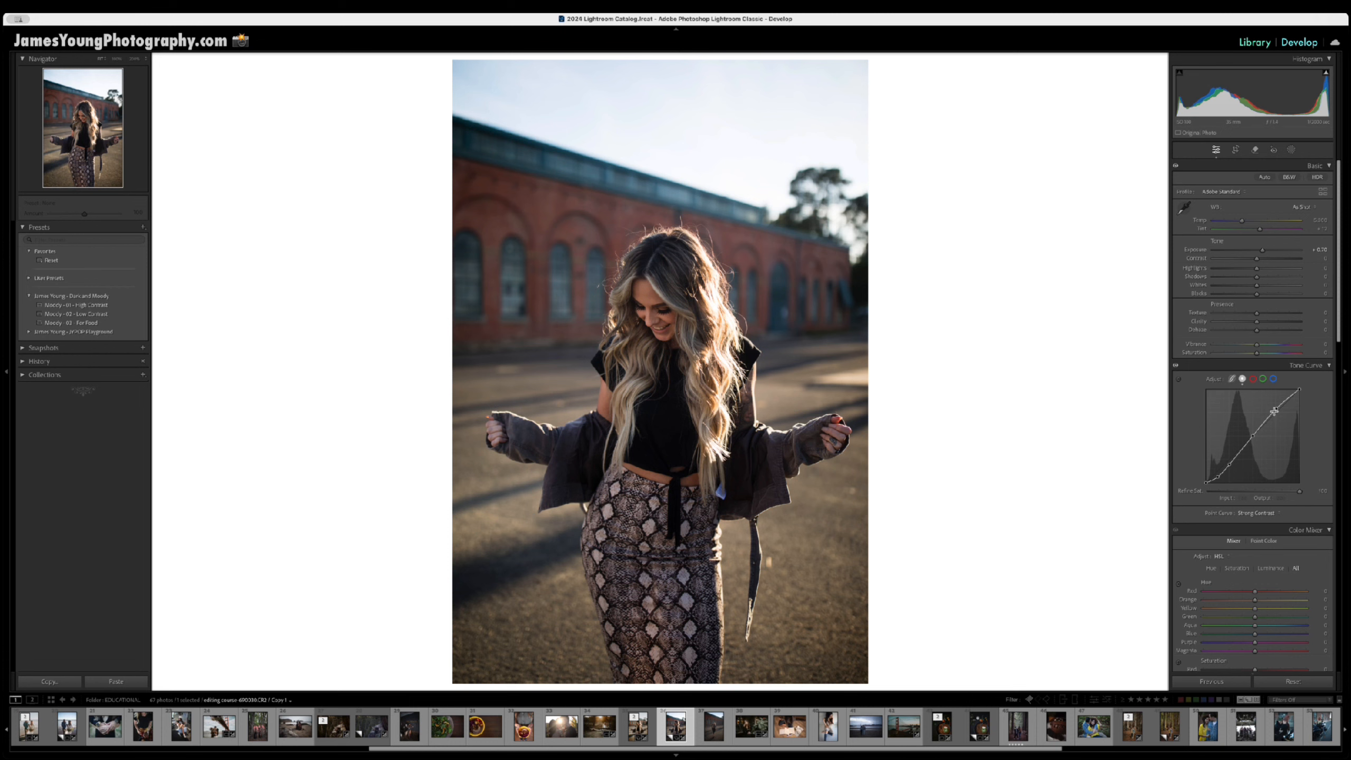
# Try adjusting the shadow and highlight points of the Strong Contrast curve, and reset the tone curve to linear.
pyautogui.click(1228, 464)
pyautogui.moveTo(1230, 465); pyautogui.dragTo(1229, 464)
pyautogui.moveTo(1276, 409); pyautogui.dragTo(1278, 402)
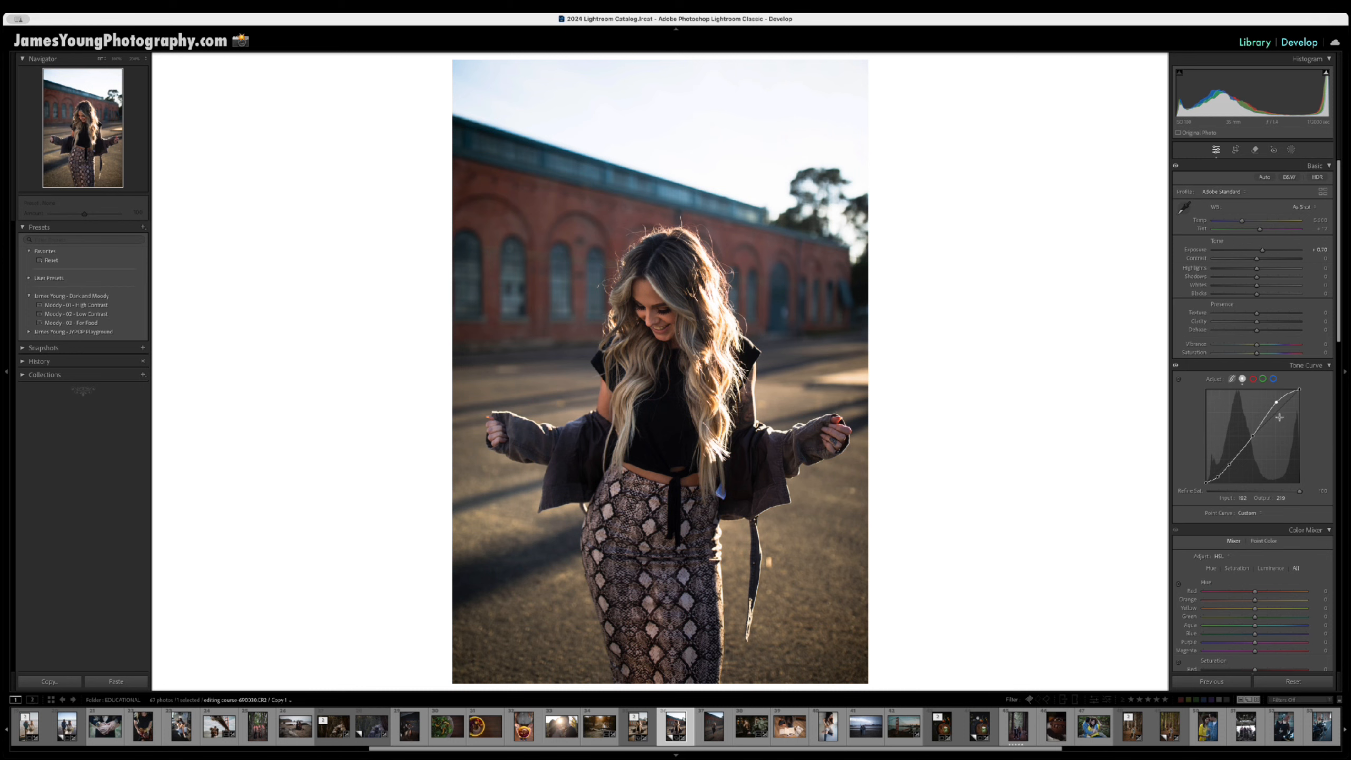
pyautogui.press('super+z')
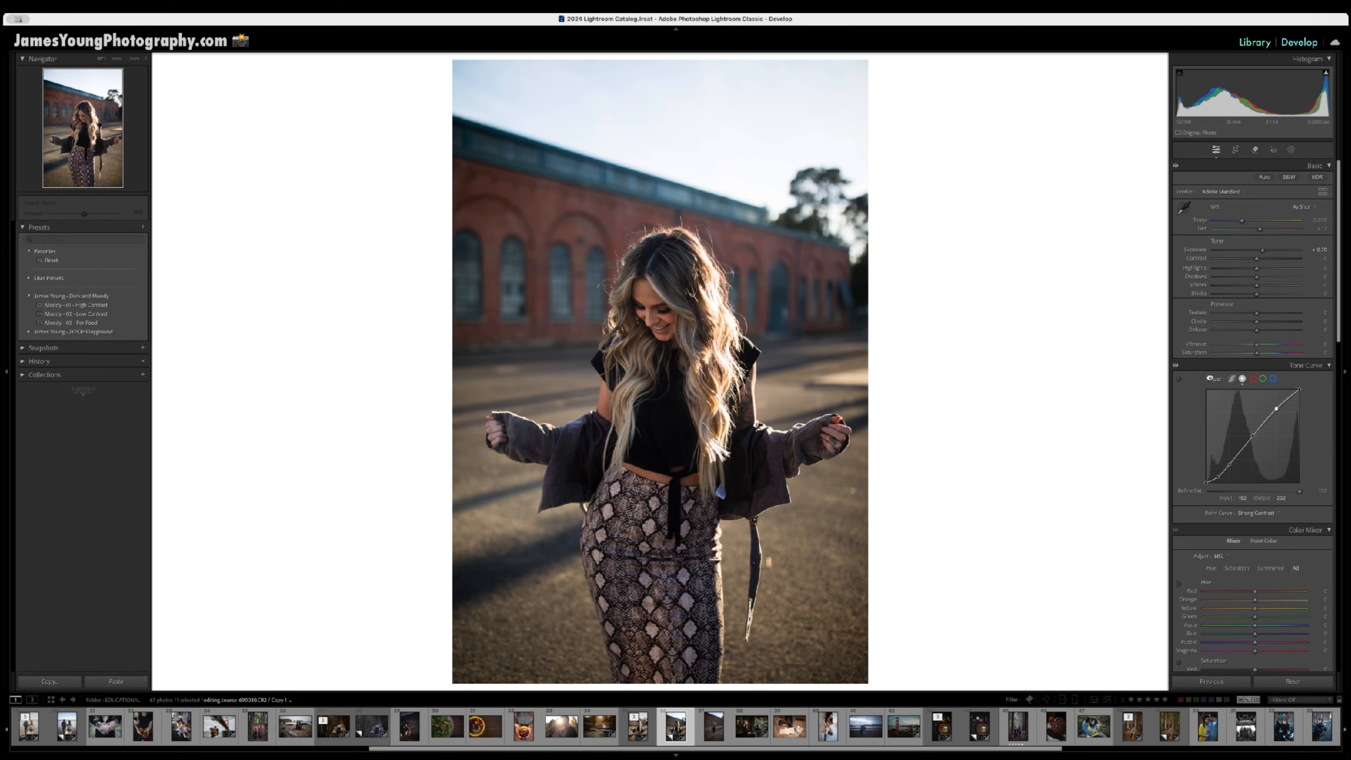
pyautogui.doubleClick(1210, 378)
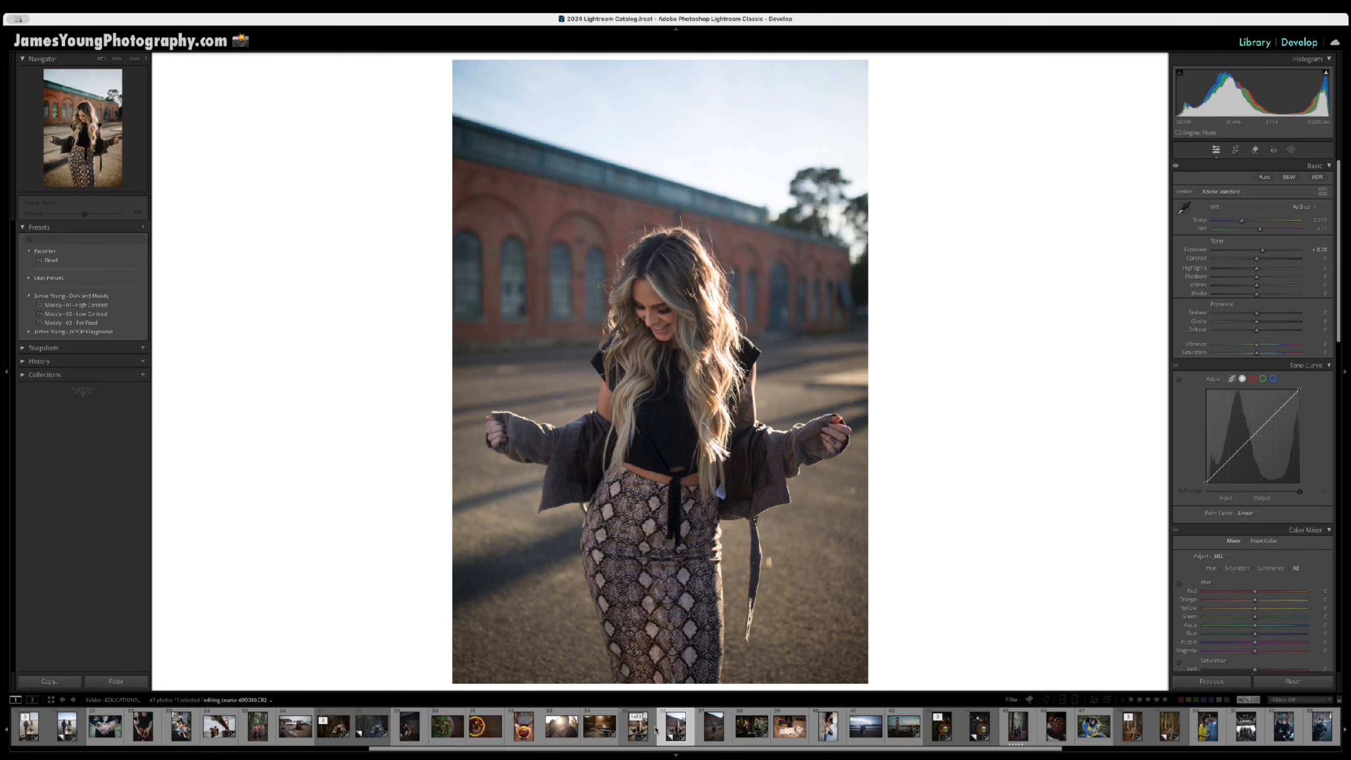
# Open the Moody high-contrast version of the portrait and raise its curve's white point to maximum output.
pyautogui.click(652, 729)
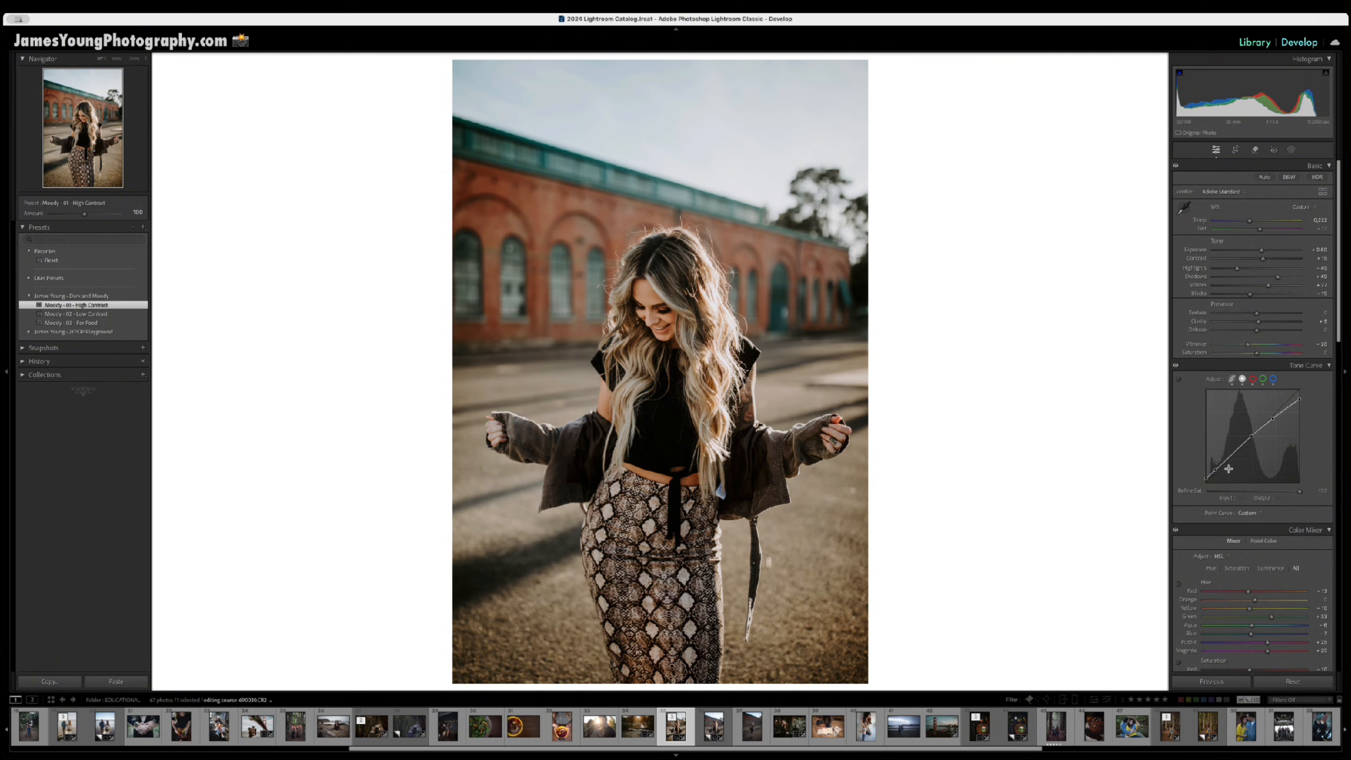
pyautogui.moveTo(1302, 395); pyautogui.dragTo(1299, 398)
pyautogui.click(1299, 398)
pyautogui.moveTo(1301, 403); pyautogui.dragTo(1302, 383)
pyautogui.click(1299, 388)
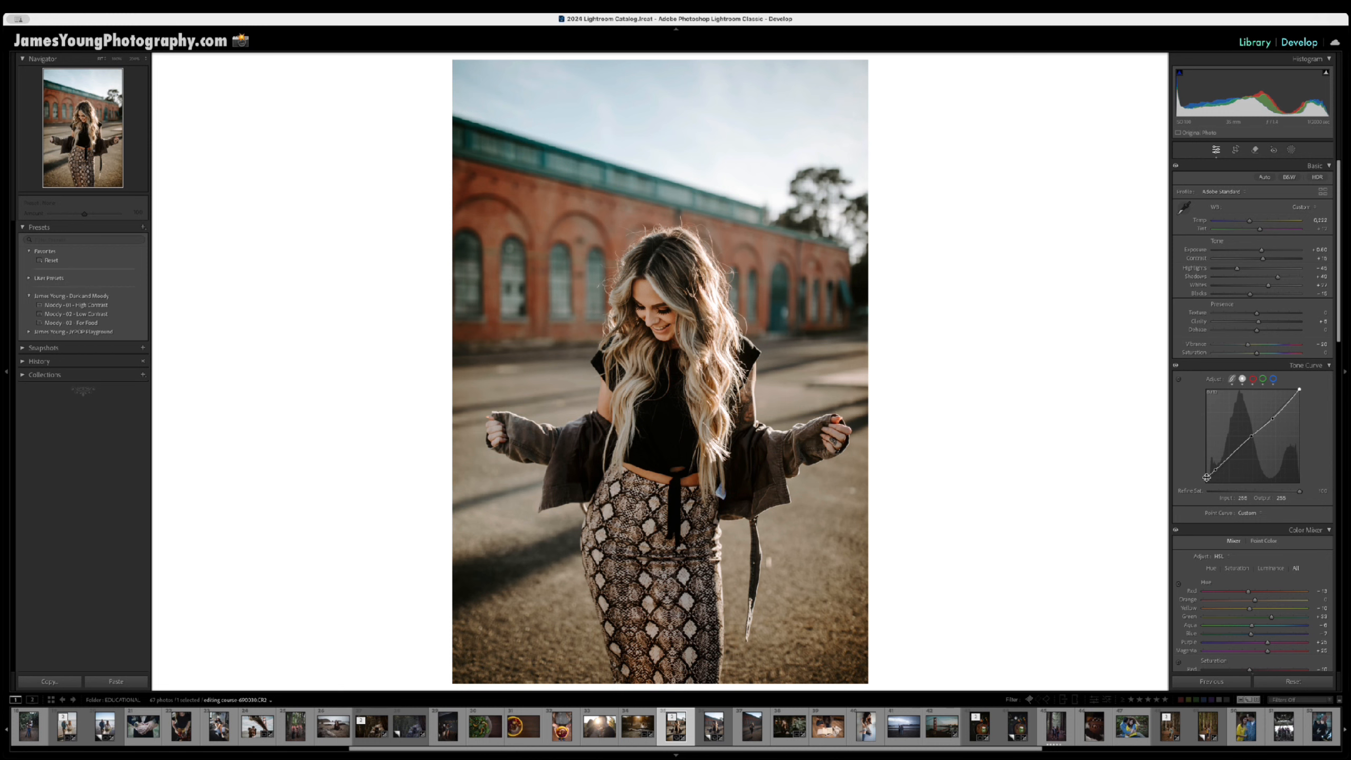
# Try lowering the curve's black point to zero output, and restore the faded positions of the black and white points.
pyautogui.moveTo(1205, 477); pyautogui.dragTo(1193, 494)
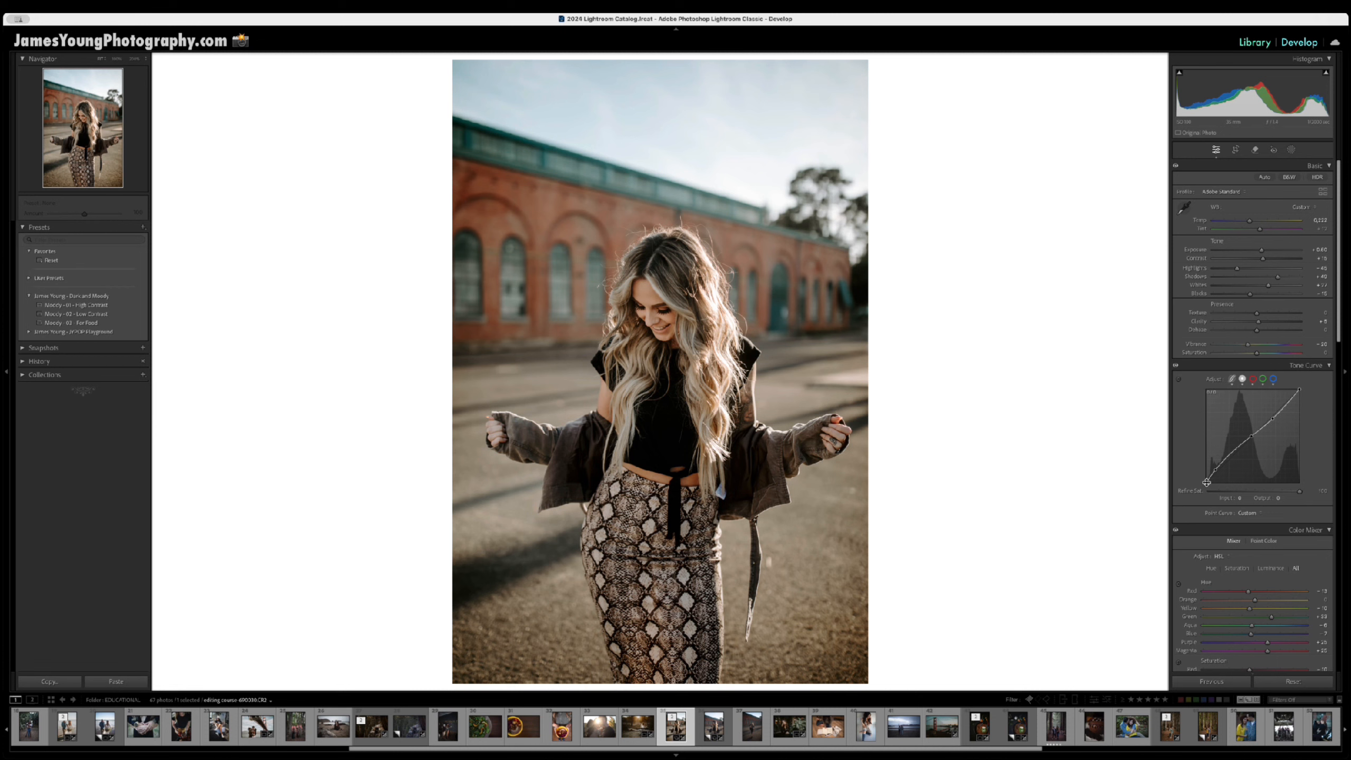
pyautogui.moveTo(1205, 483); pyautogui.dragTo(1204, 479)
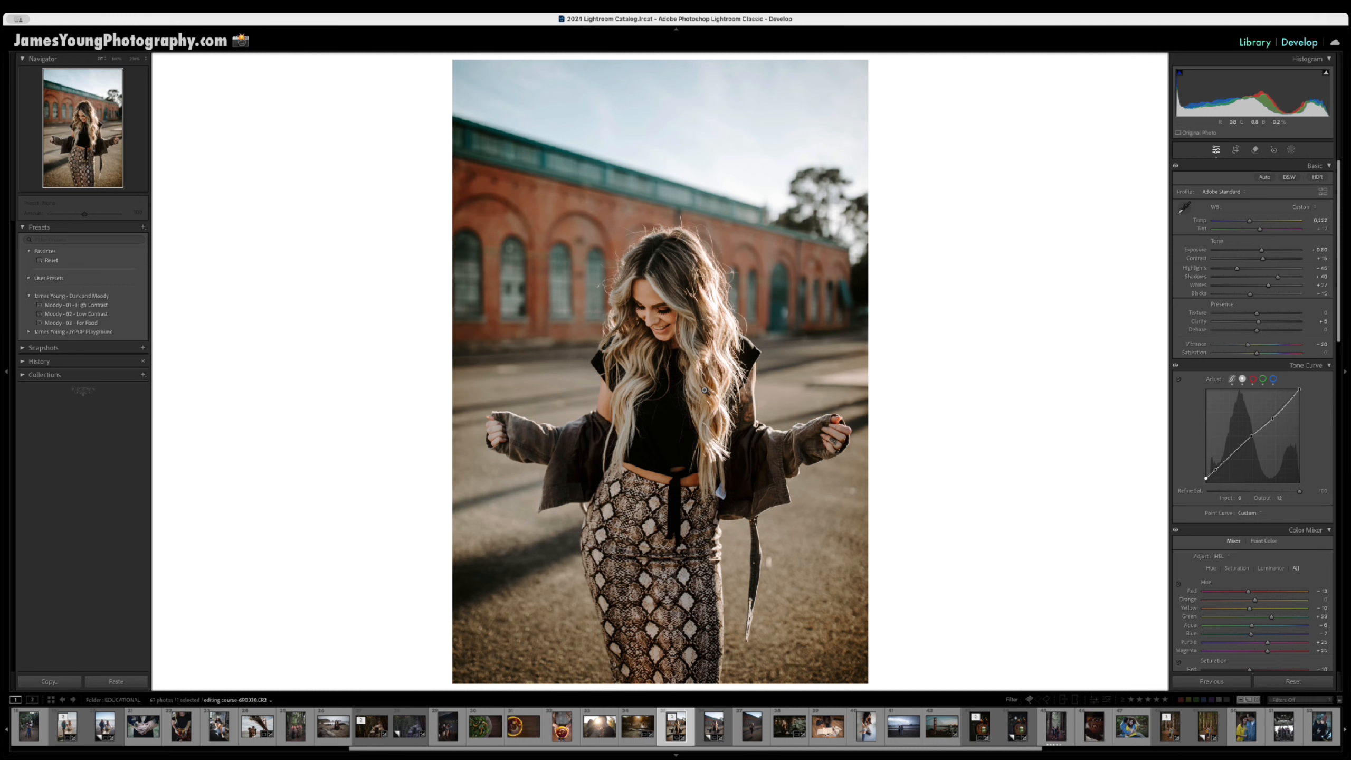
pyautogui.moveTo(1298, 391); pyautogui.dragTo(1299, 399)
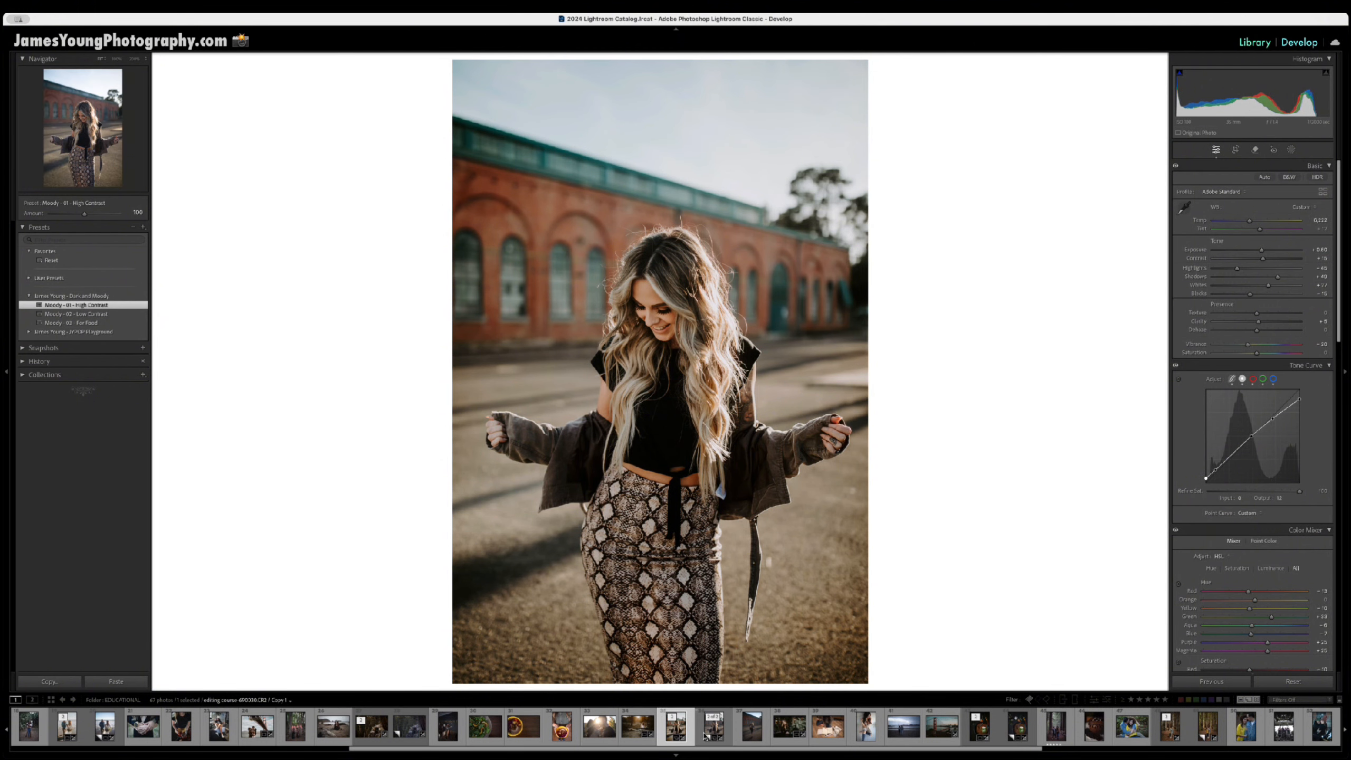
# Return to the unedited copy, try raising the midtones on its RGB curve, and reset the curve to linear.
pyautogui.click(706, 731)
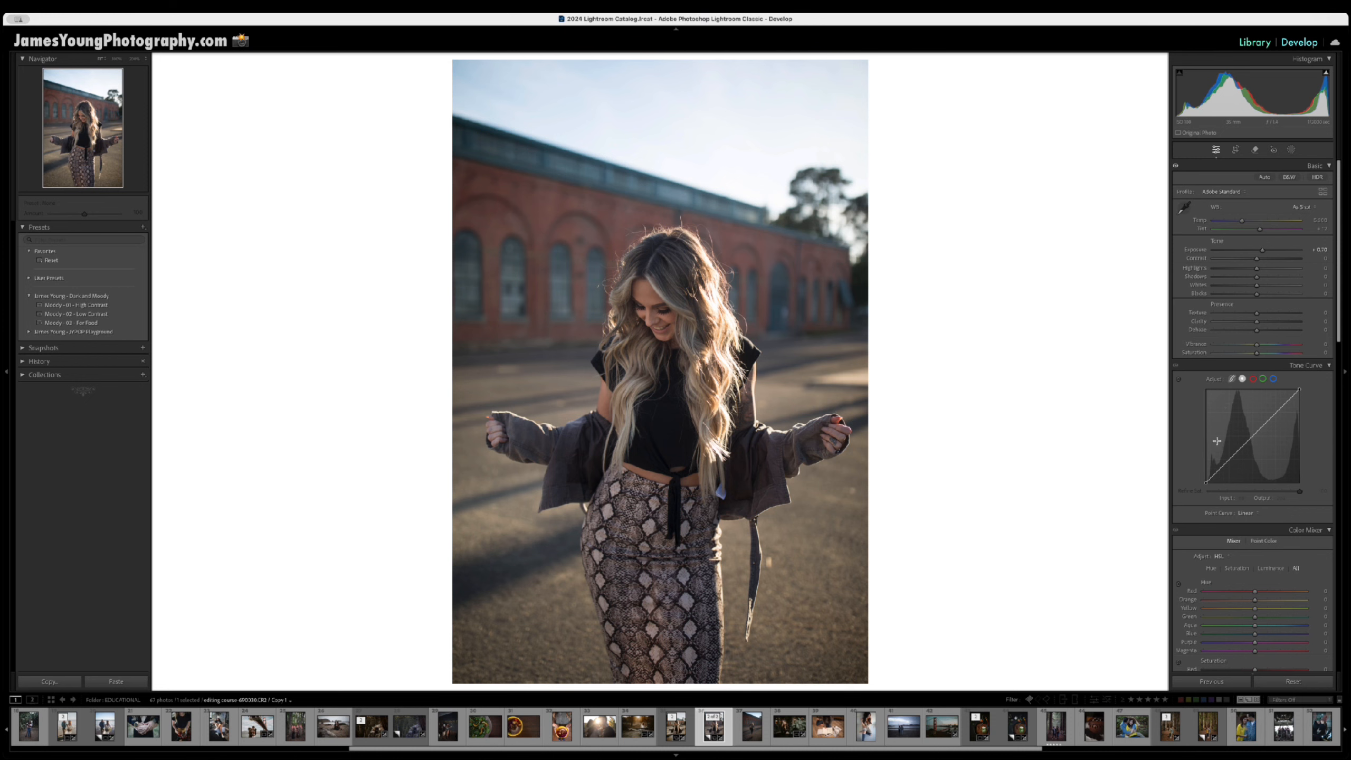
pyautogui.moveTo(1250, 438)
pyautogui.mouseDown()
pyautogui.moveTo(1227, 449)
pyautogui.moveTo(1280, 411)
pyautogui.moveTo(1251, 432)
pyautogui.mouseUp()
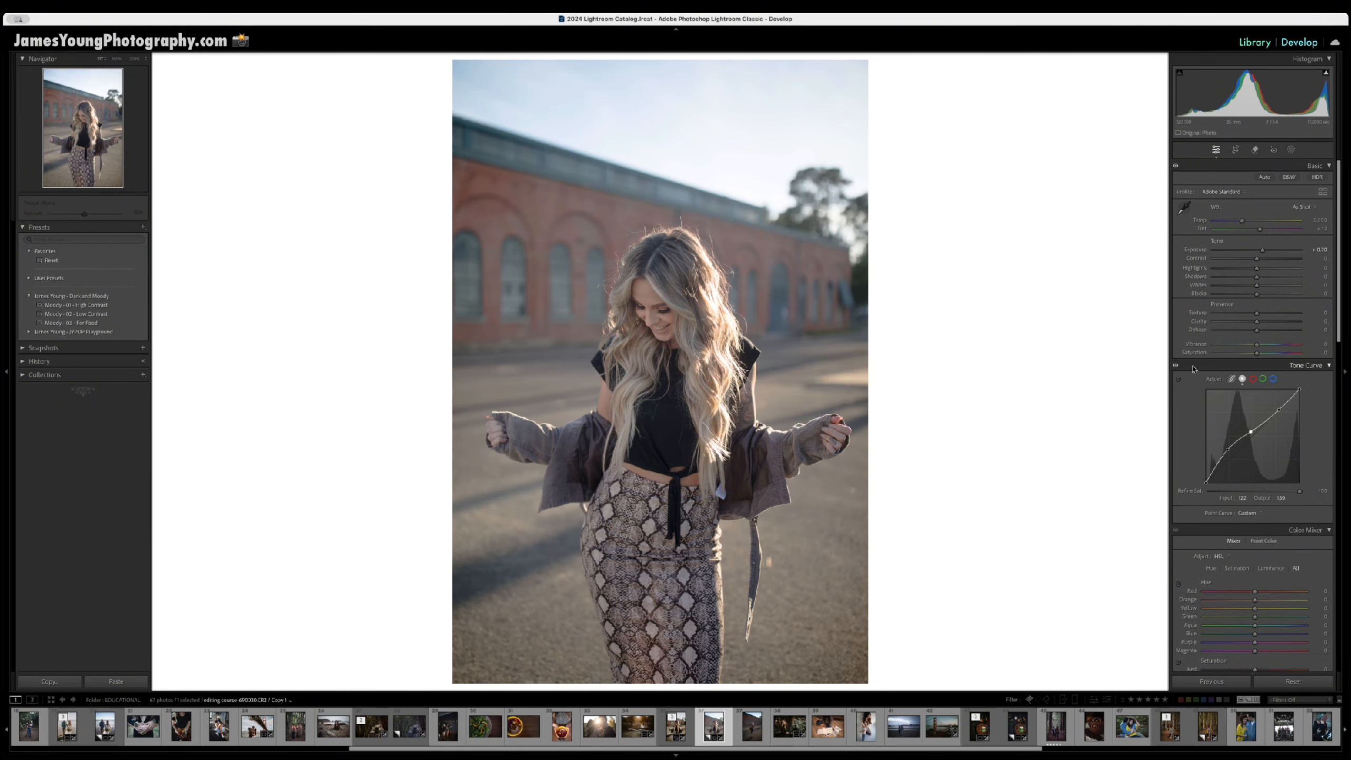
pyautogui.doubleClick(1213, 380)
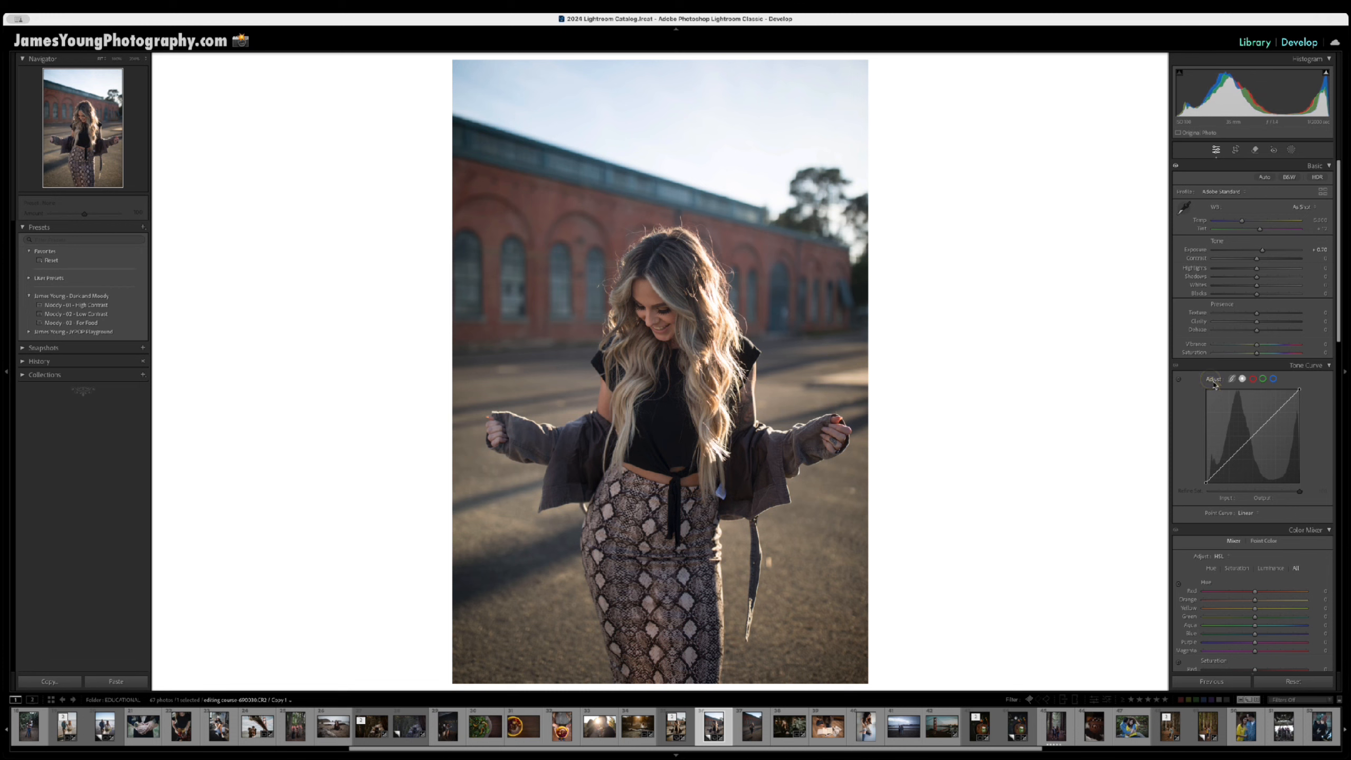
# View the red, green and blue channel curves of the unedited copy in turn, and return to its RGB curve.
pyautogui.click(1253, 379)
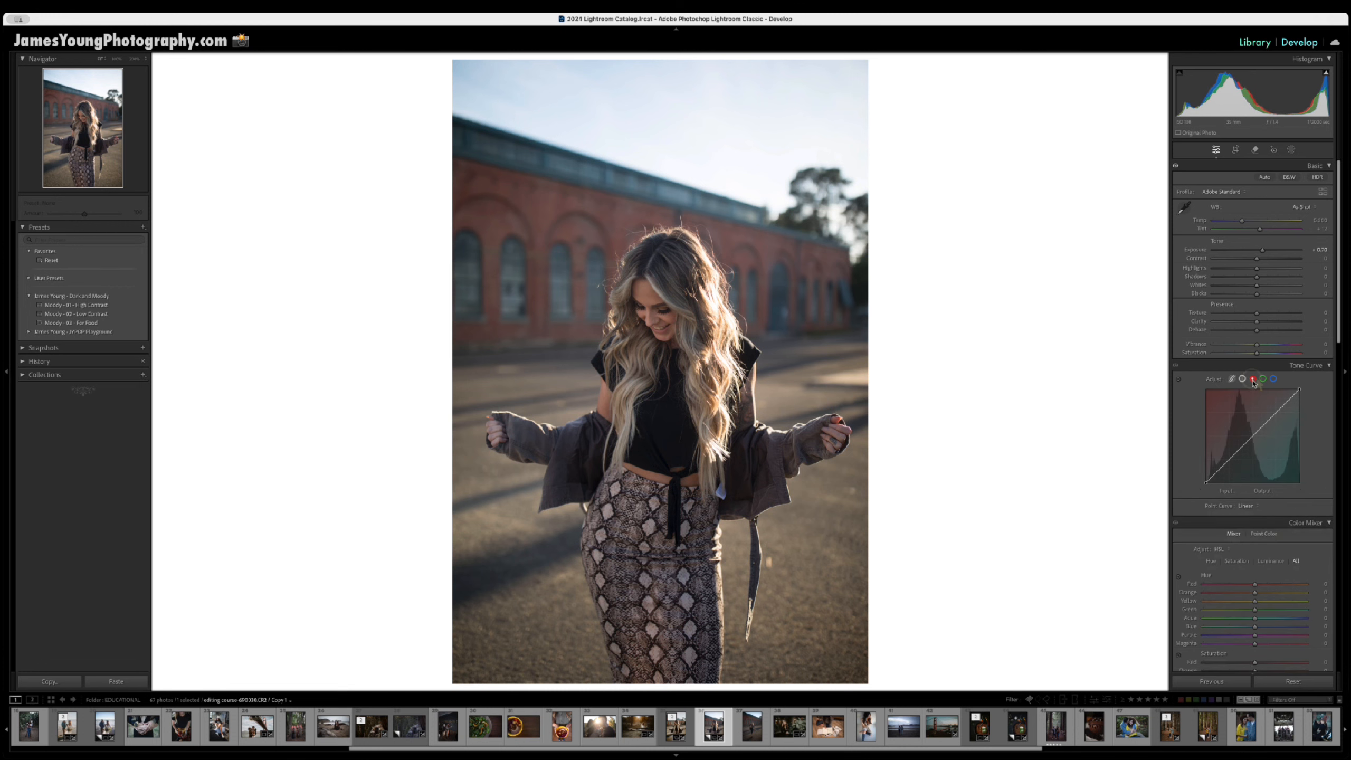
pyautogui.click(1253, 380)
pyautogui.click(1263, 379)
pyautogui.click(1273, 379)
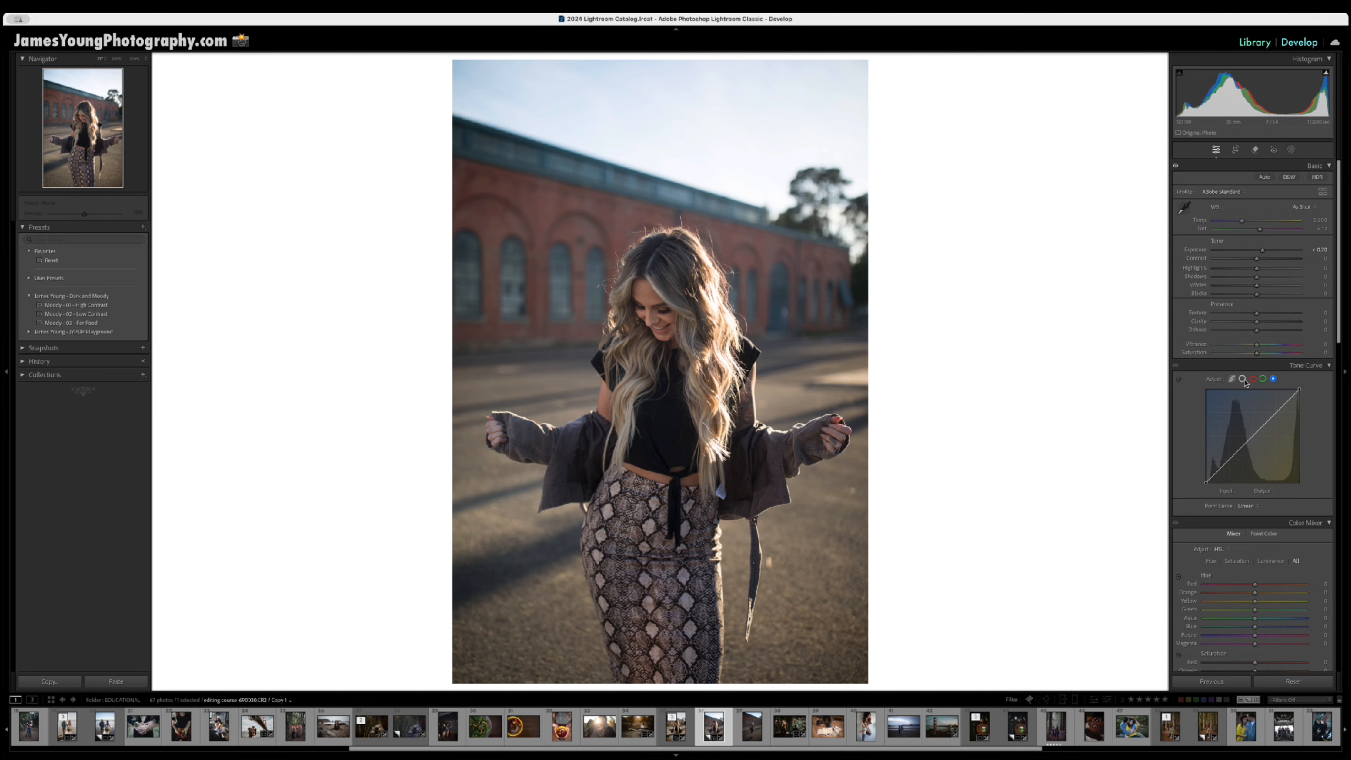
pyautogui.click(1243, 379)
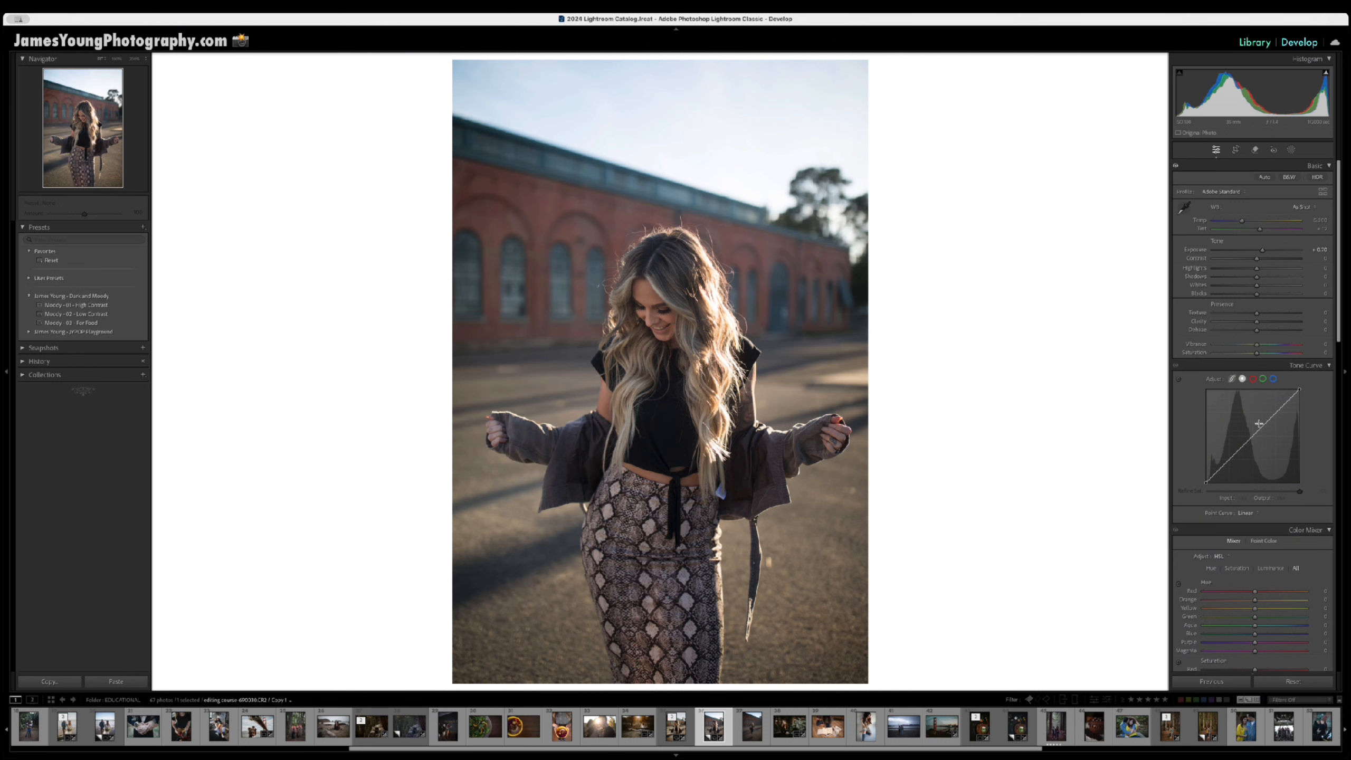
# Try an S-curve on the red channel with an anchored midpoint, lowered shadows and raised highlights, and reset the curve to linear.
pyautogui.click(1253, 379)
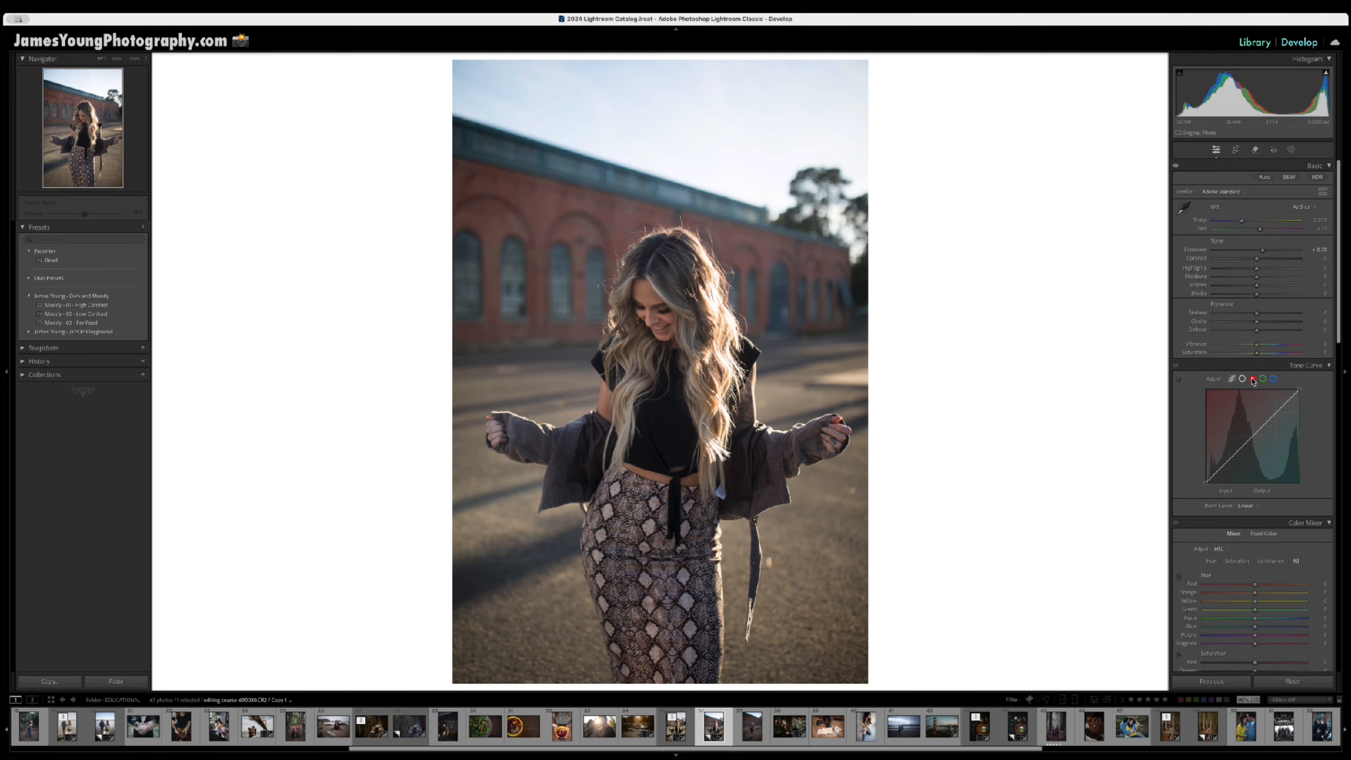
pyautogui.click(1253, 436)
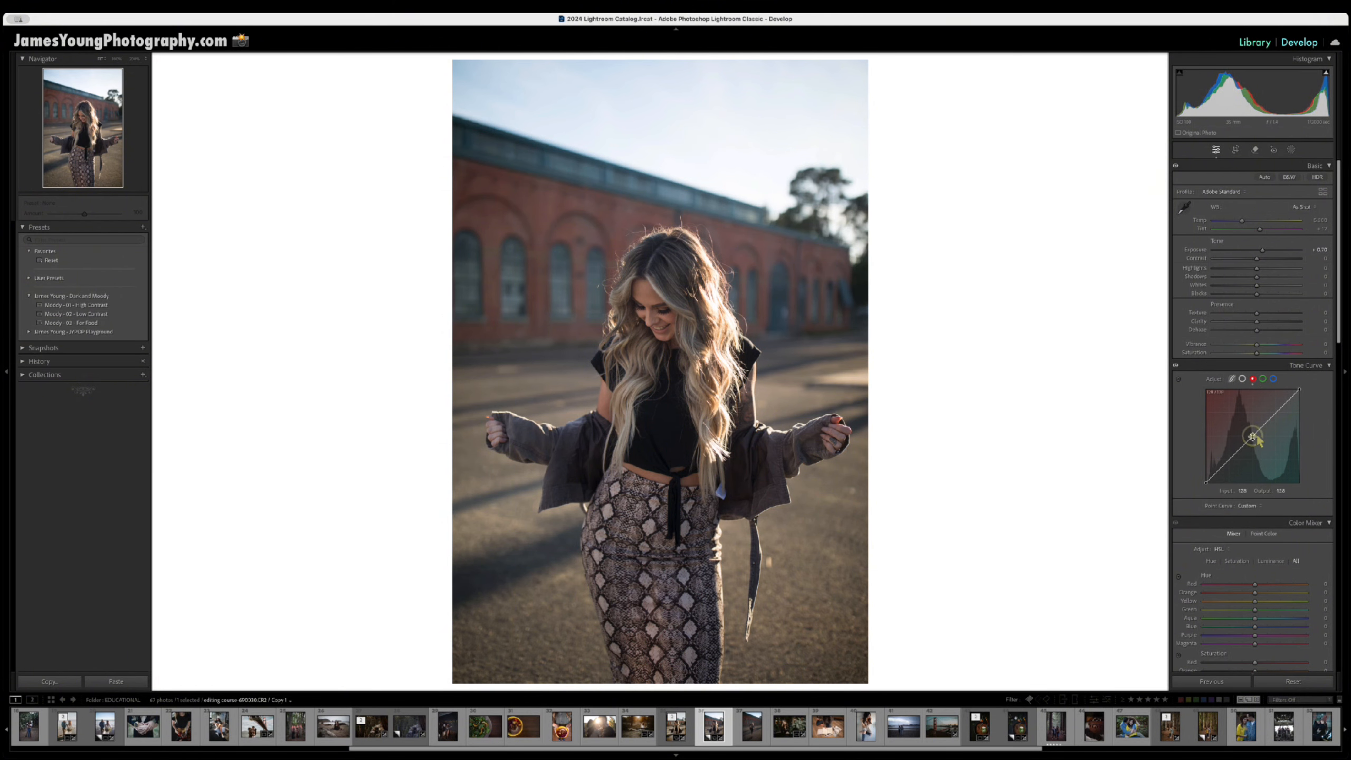
pyautogui.click(1275, 413)
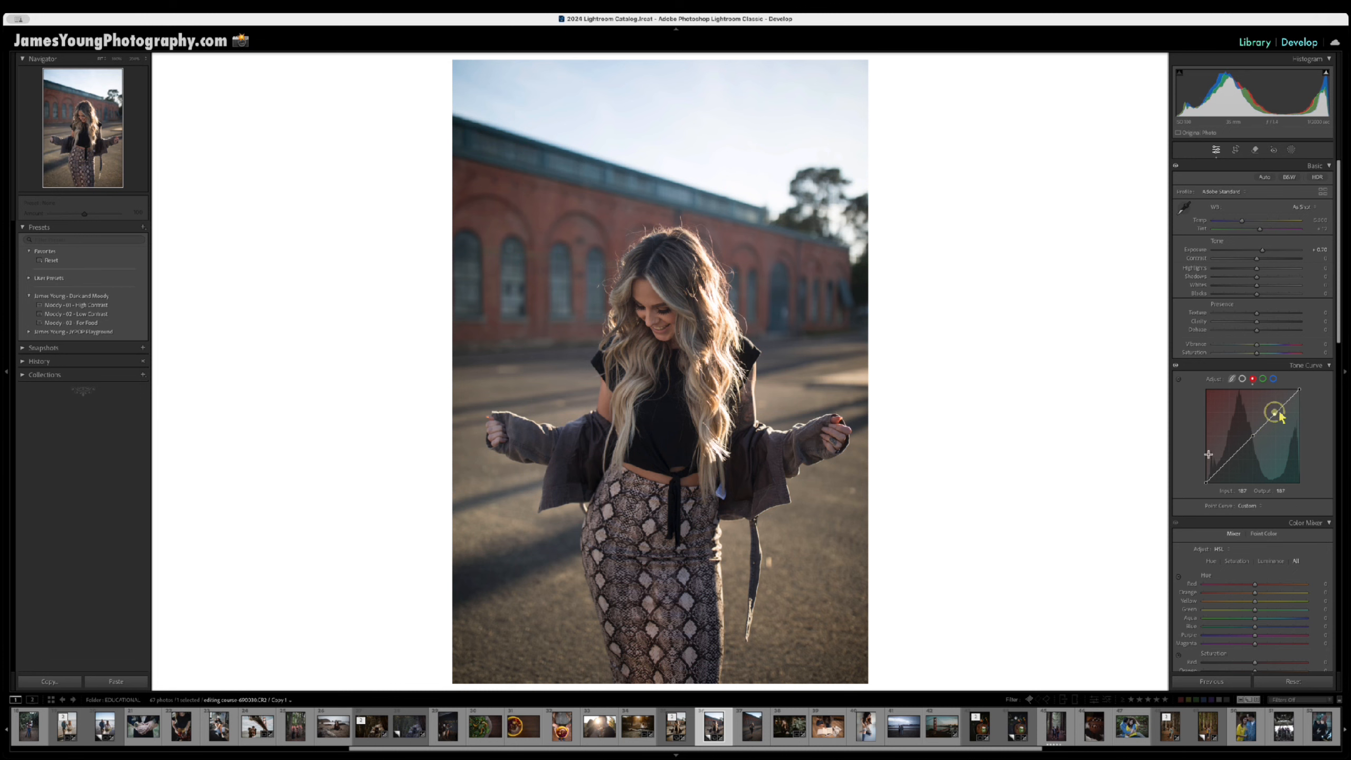
pyautogui.click(1229, 458)
pyautogui.moveTo(1230, 458); pyautogui.dragTo(1230, 467)
pyautogui.moveTo(1276, 415); pyautogui.dragTo(1275, 402)
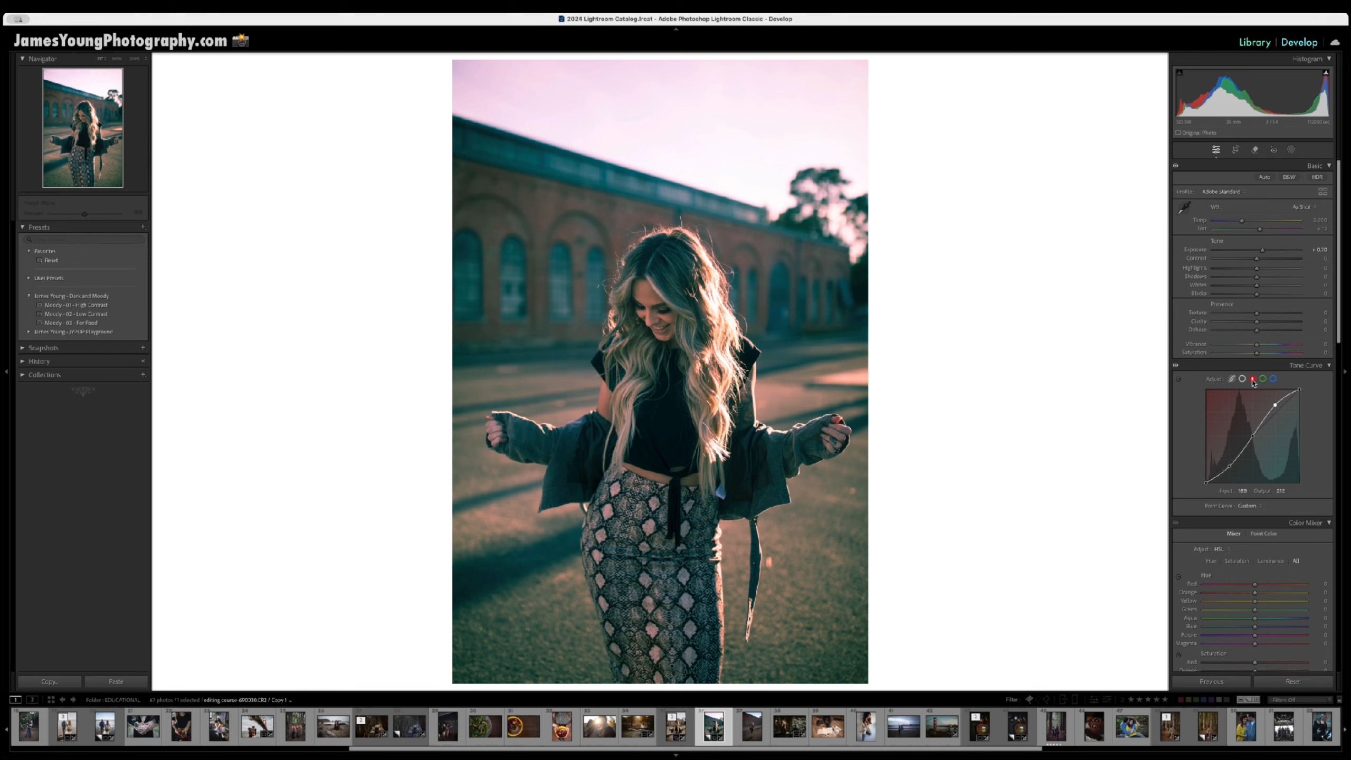
pyautogui.doubleClick(1216, 382)
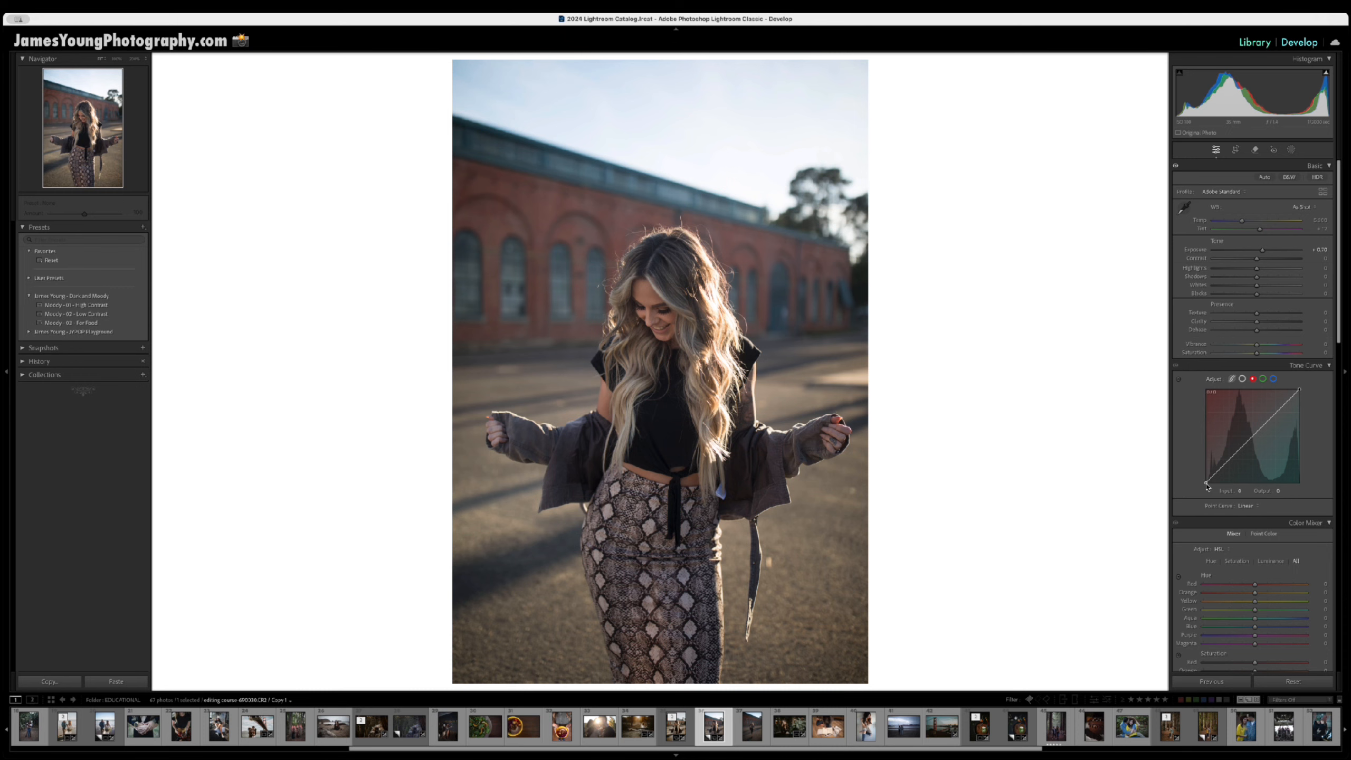
# Try moving the black points of the red and green channel curves, and switch to the blue channel's curve.
pyautogui.moveTo(1203, 487); pyautogui.dragTo(1139, 492)
pyautogui.click(1263, 379)
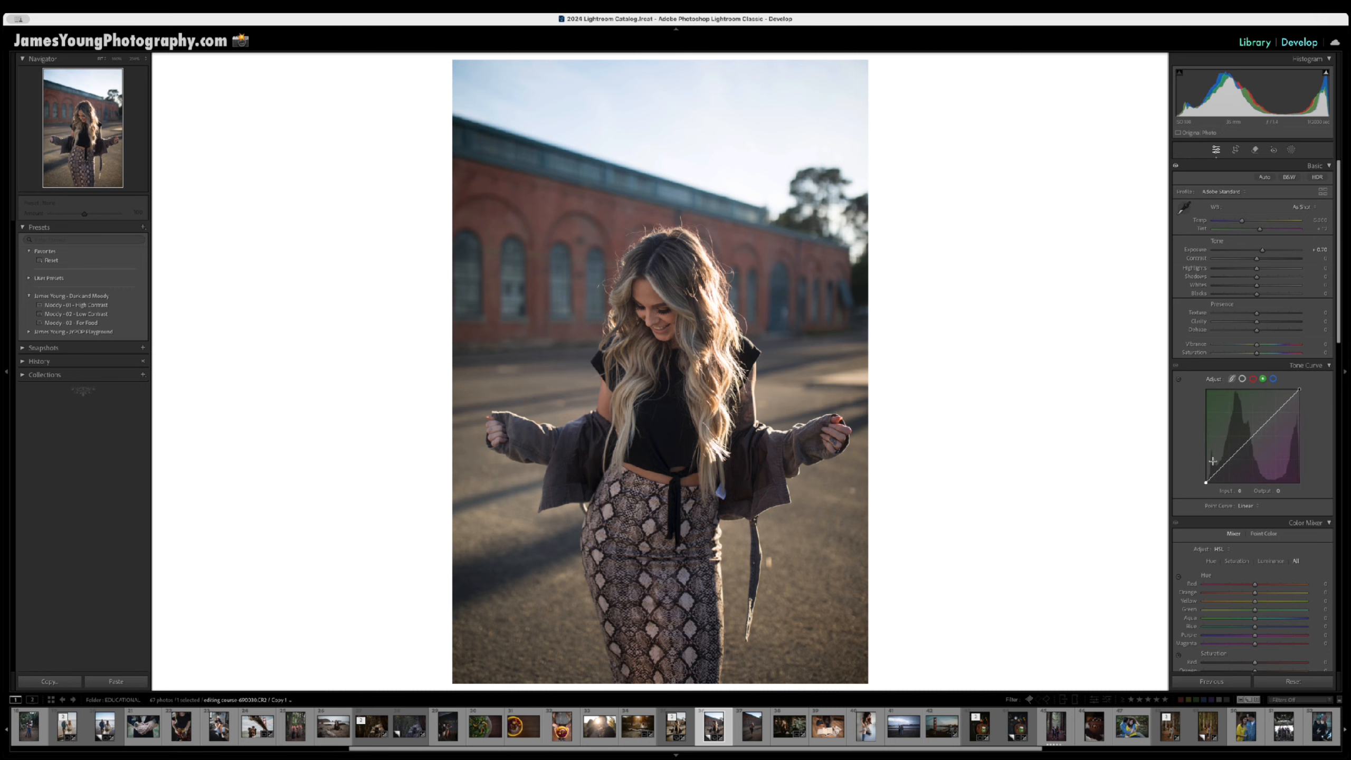
pyautogui.moveTo(1205, 482); pyautogui.dragTo(1163, 483)
pyautogui.click(1273, 379)
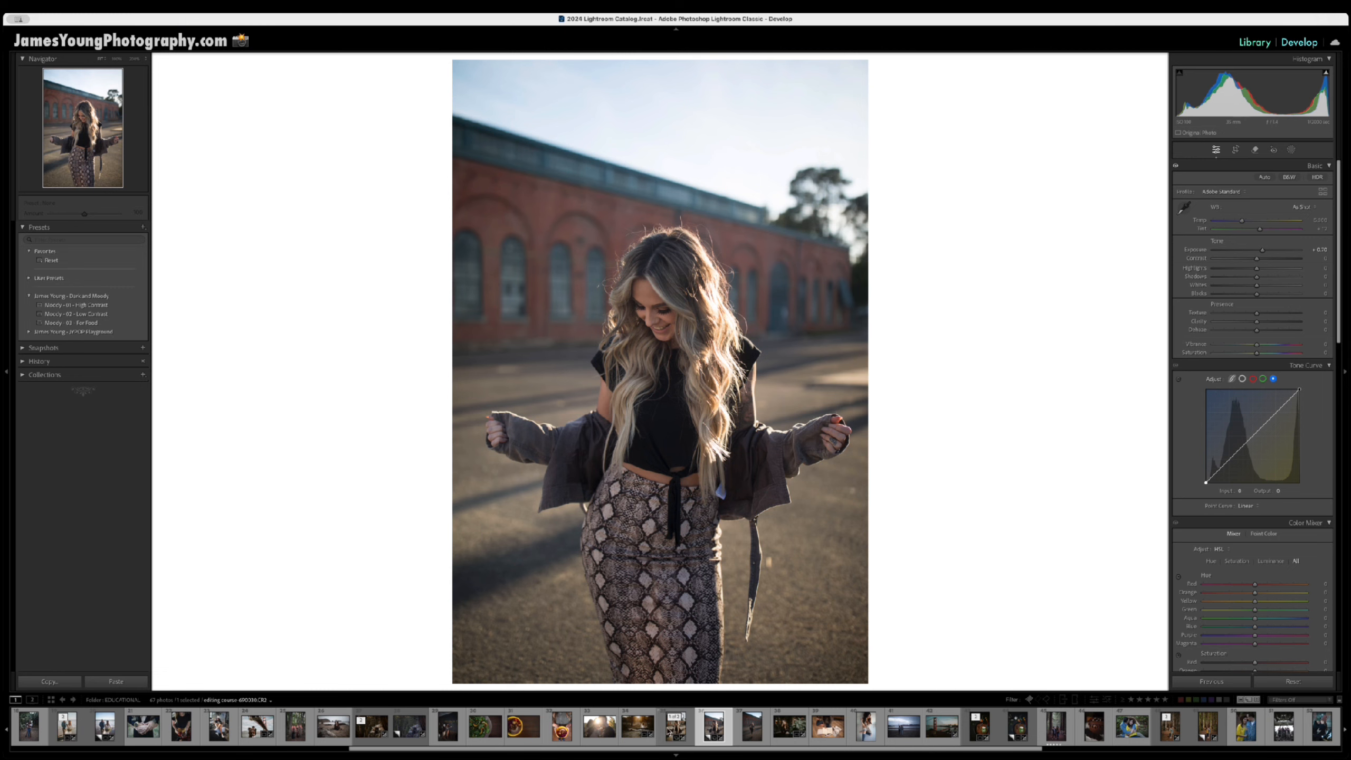
# Open the Moody high-contrast version of the portrait and examine the curve shapes of its red, green and blue channels.
pyautogui.click(671, 732)
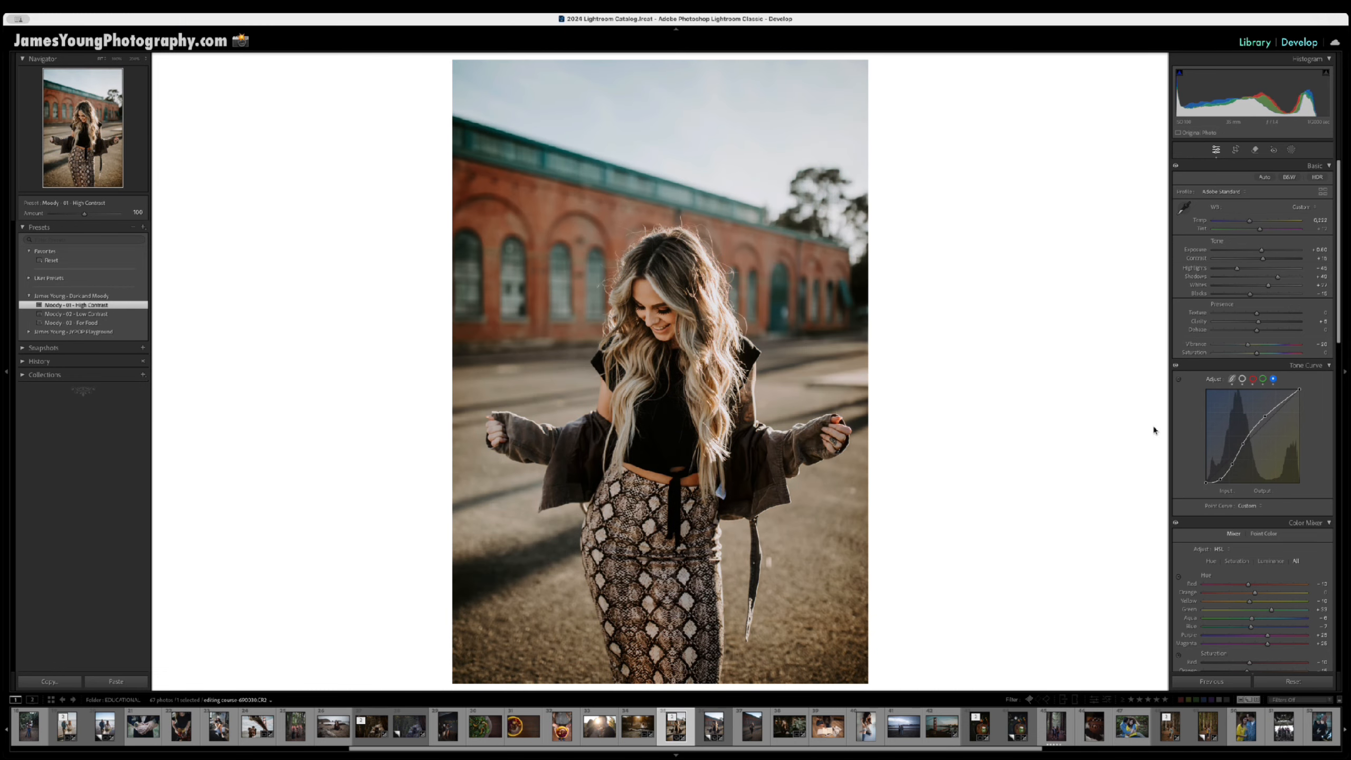
pyautogui.click(1262, 380)
pyautogui.click(1252, 379)
pyautogui.click(1262, 379)
pyautogui.click(1272, 380)
pyautogui.click(1264, 379)
pyautogui.click(1253, 380)
pyautogui.moveTo(1242, 444); pyautogui.dragTo(1242, 445)
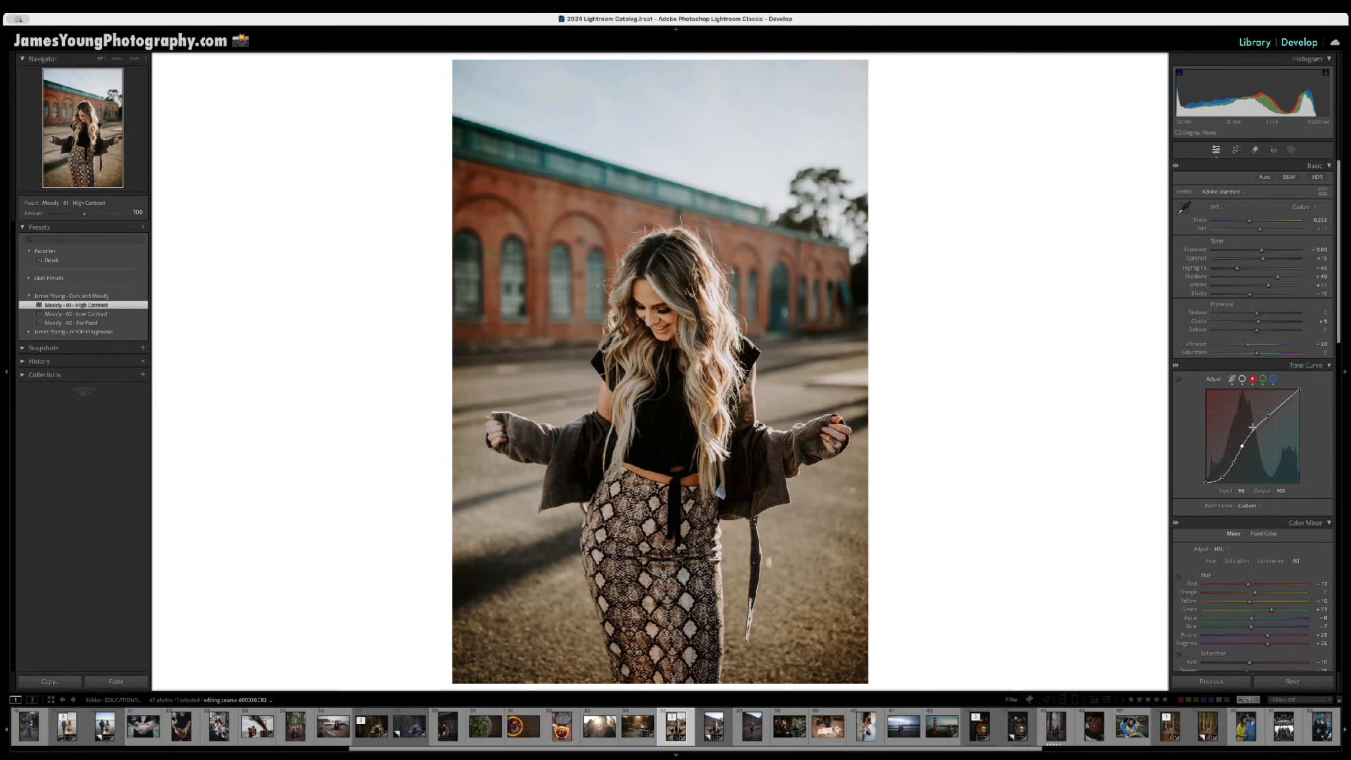
# Review the edited portrait's RGB and colour channel curves alongside its Color Mixer and Color Grading settings.
pyautogui.scroll(-1, 1247, 393)
pyautogui.click(1241, 361)
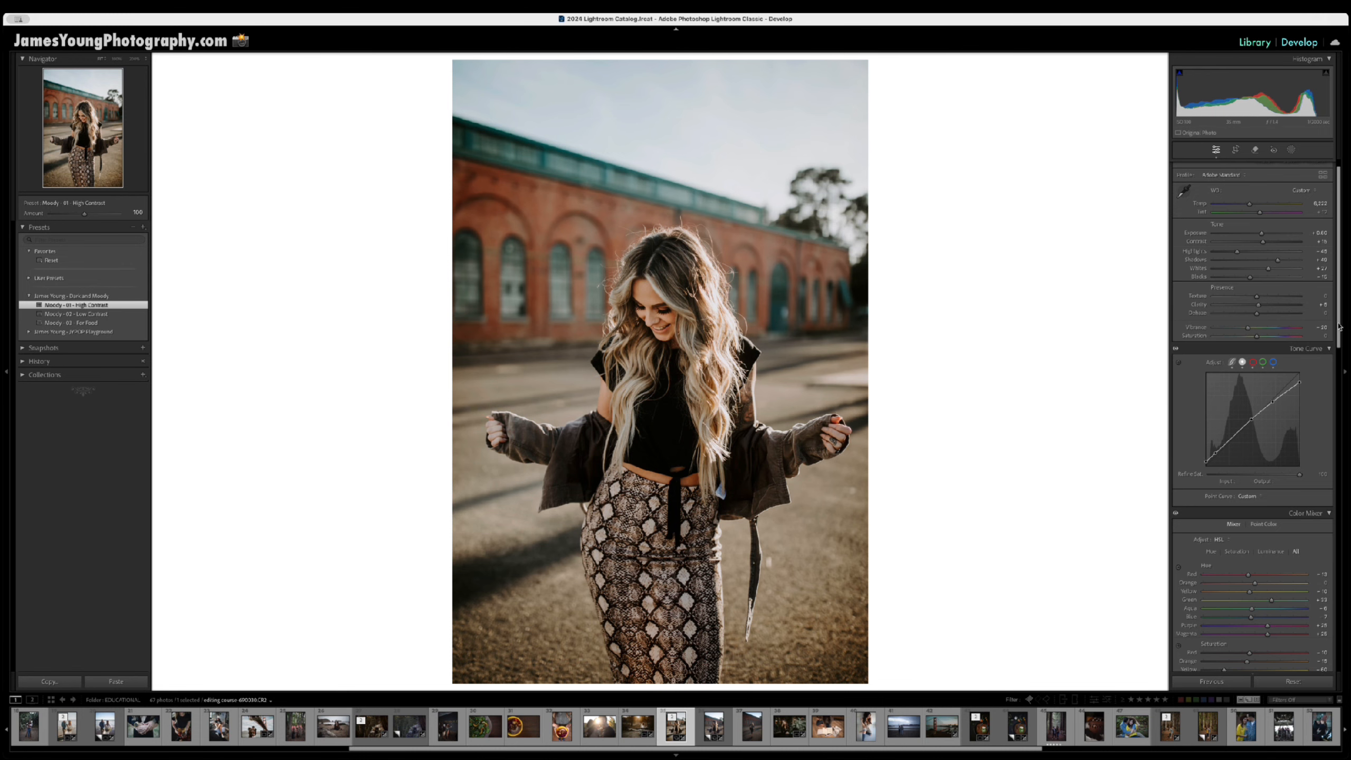
pyautogui.moveTo(1338, 372); pyautogui.dragTo(1338, 273)
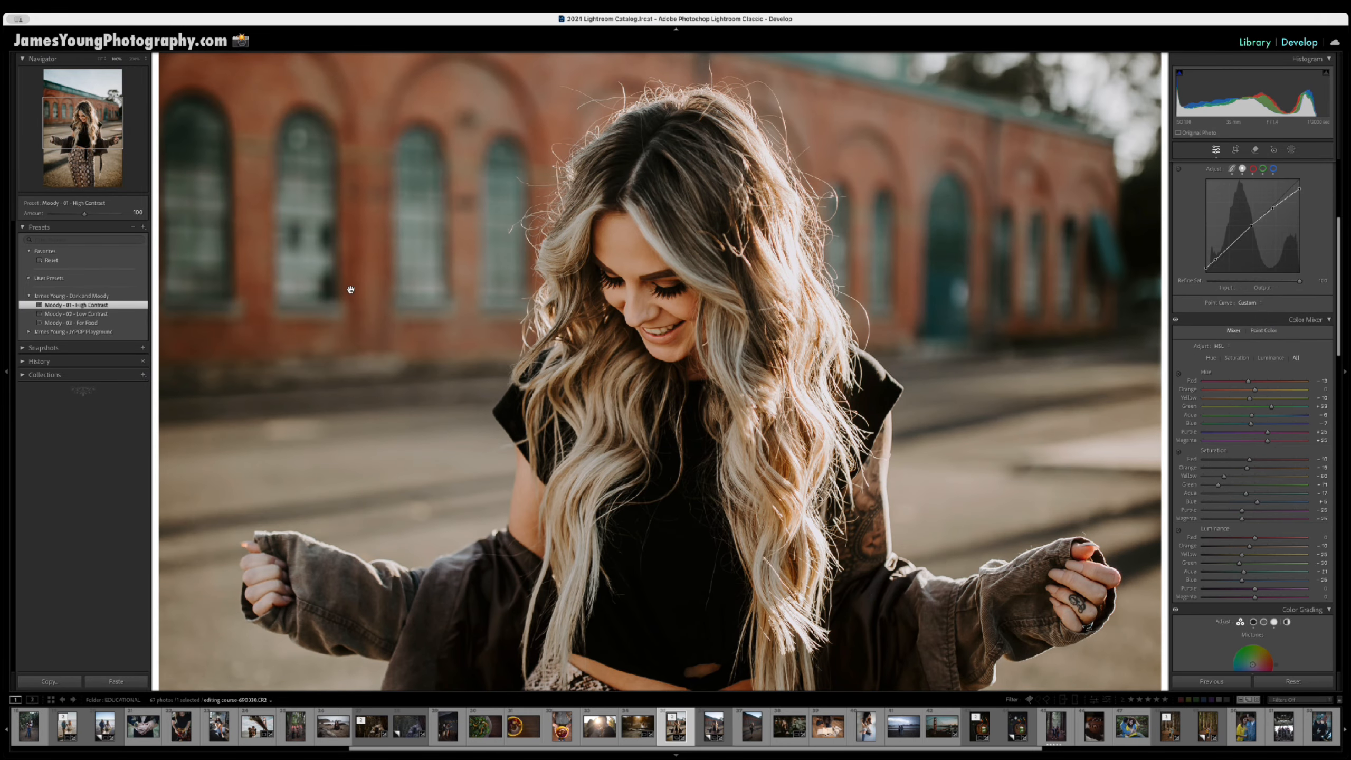
pyautogui.scroll(3, 1278, 309)
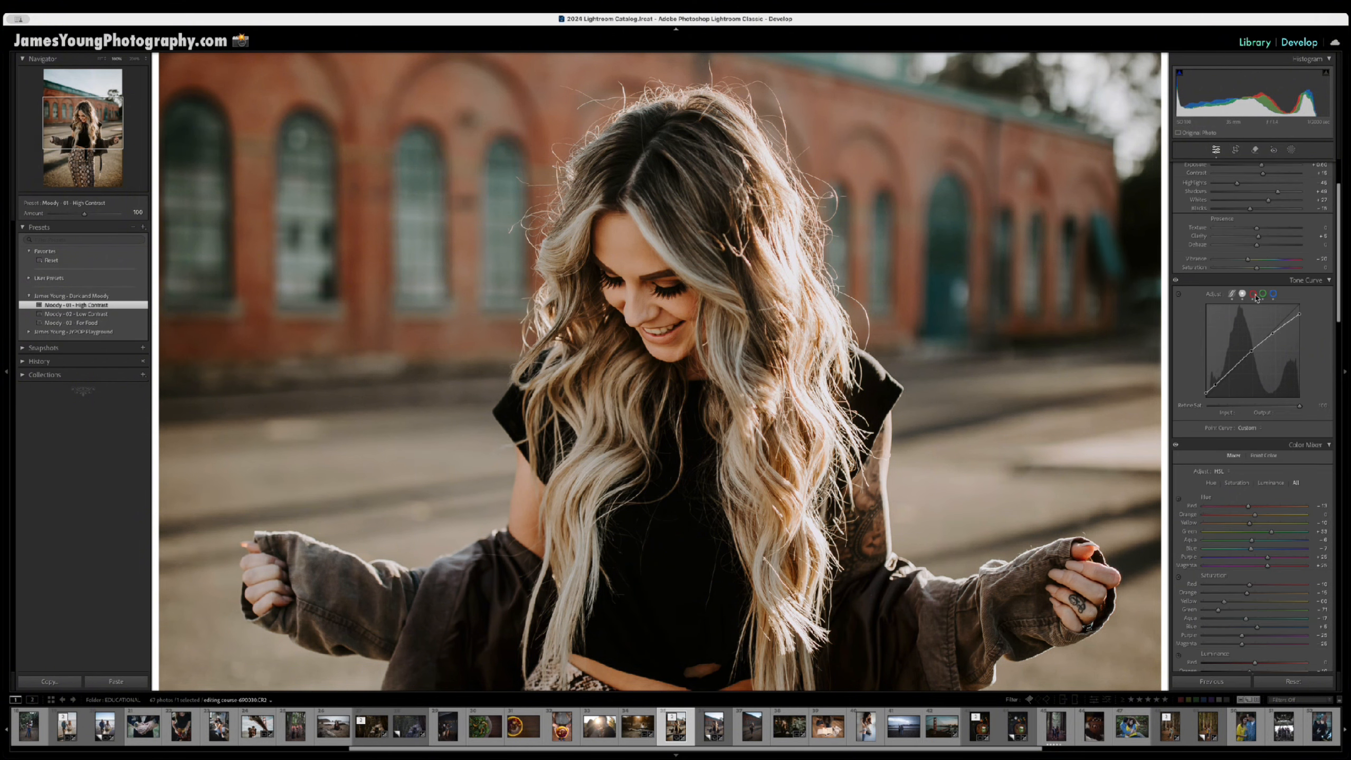
pyautogui.click(1254, 294)
pyautogui.click(1262, 294)
pyautogui.click(1273, 294)
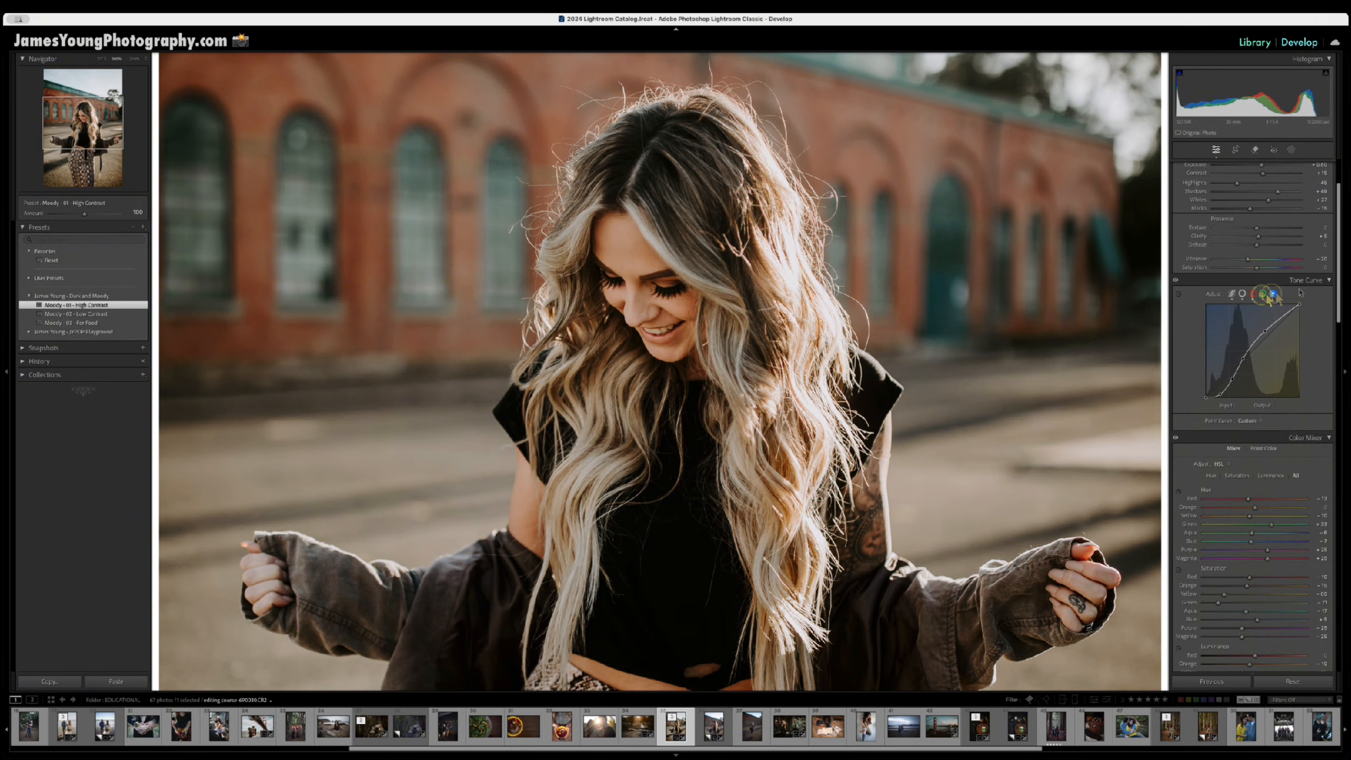
pyautogui.moveTo(1339, 282); pyautogui.dragTo(1345, 374)
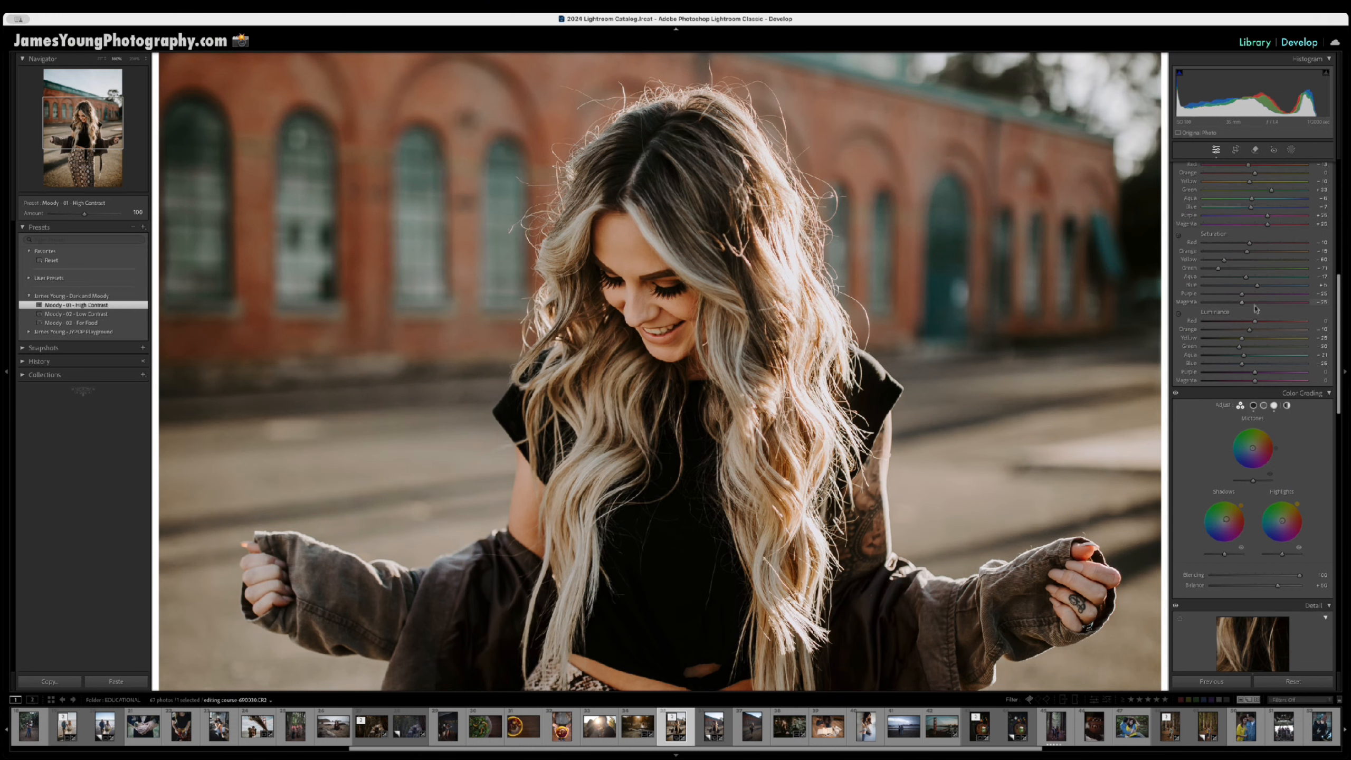
pyautogui.scroll(2, 1276, 328)
pyautogui.scroll(2, 1341, 276)
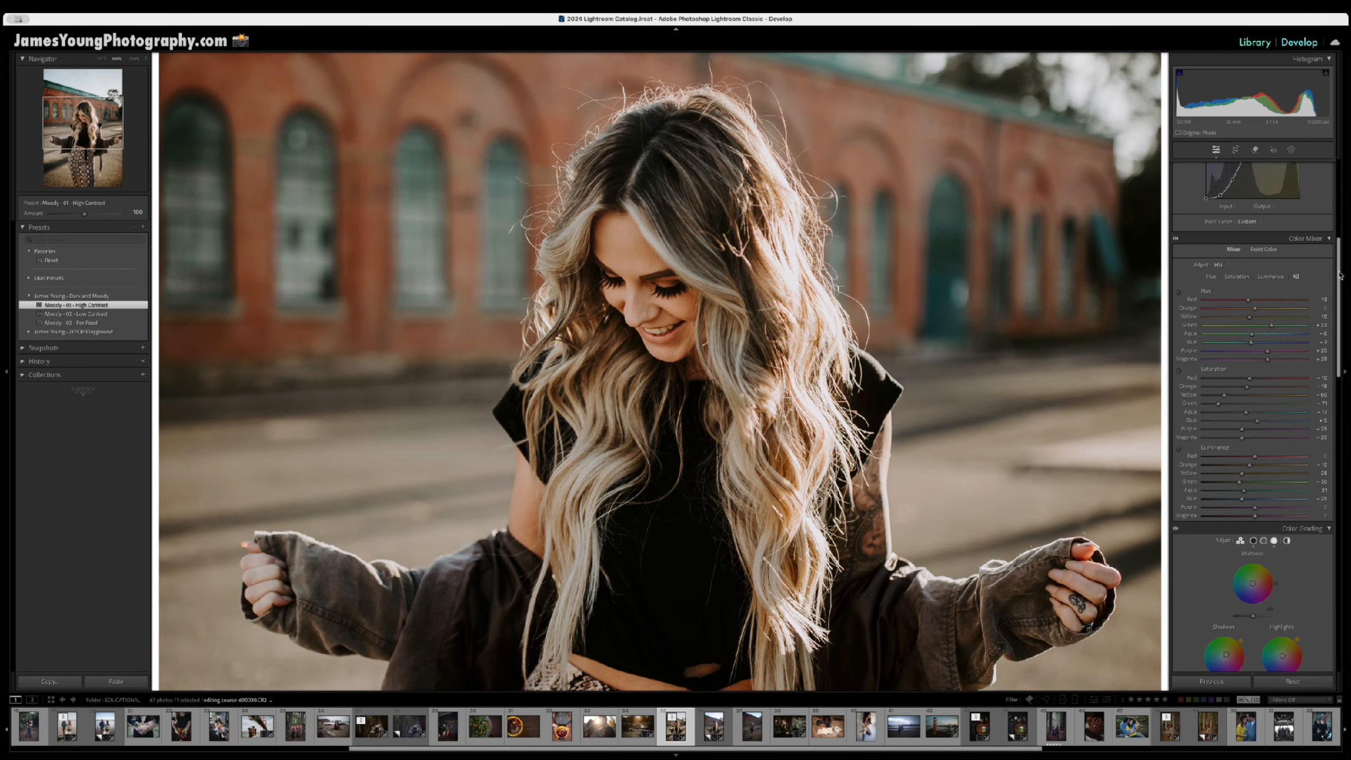
pyautogui.scroll(8, 1340, 275)
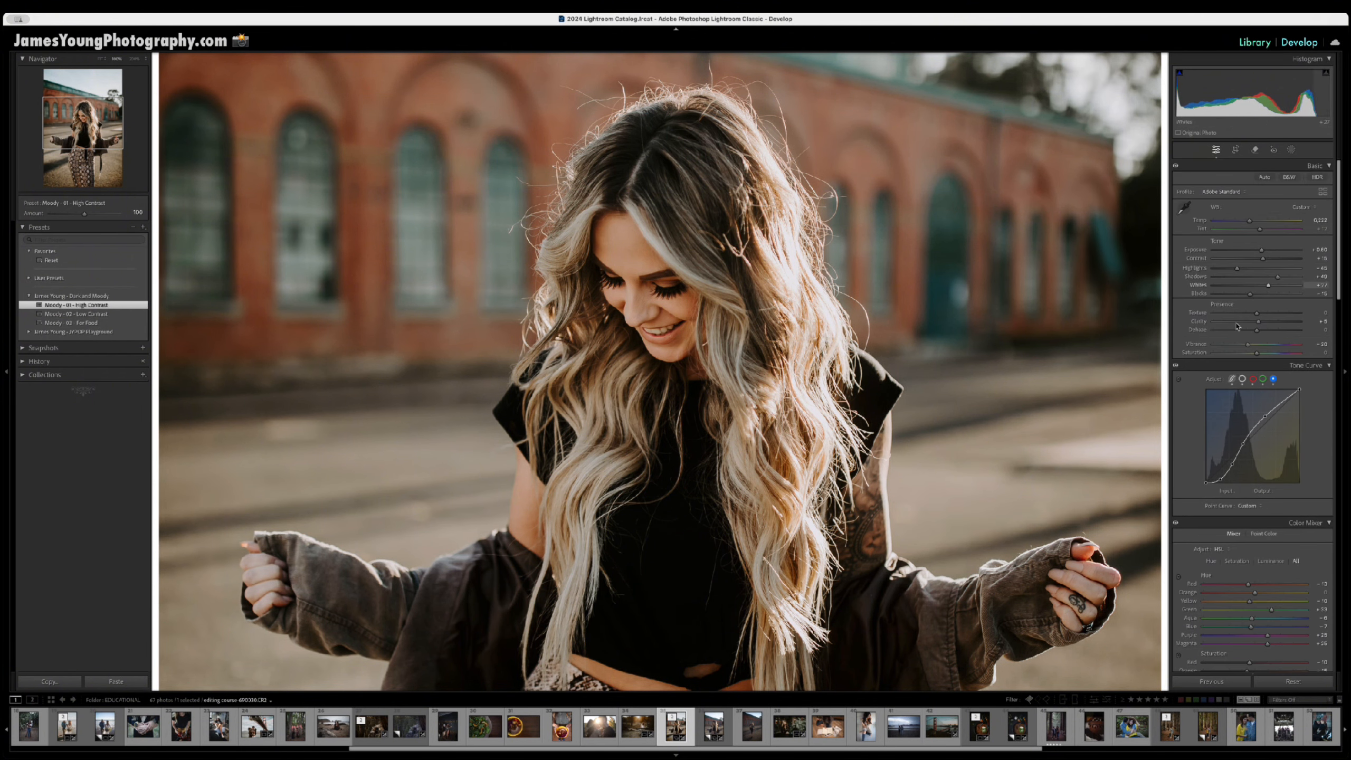
# Show the RGB curve with the whole portrait in view, and compare the image with the tone curve switched off and on.
pyautogui.click(1241, 378)
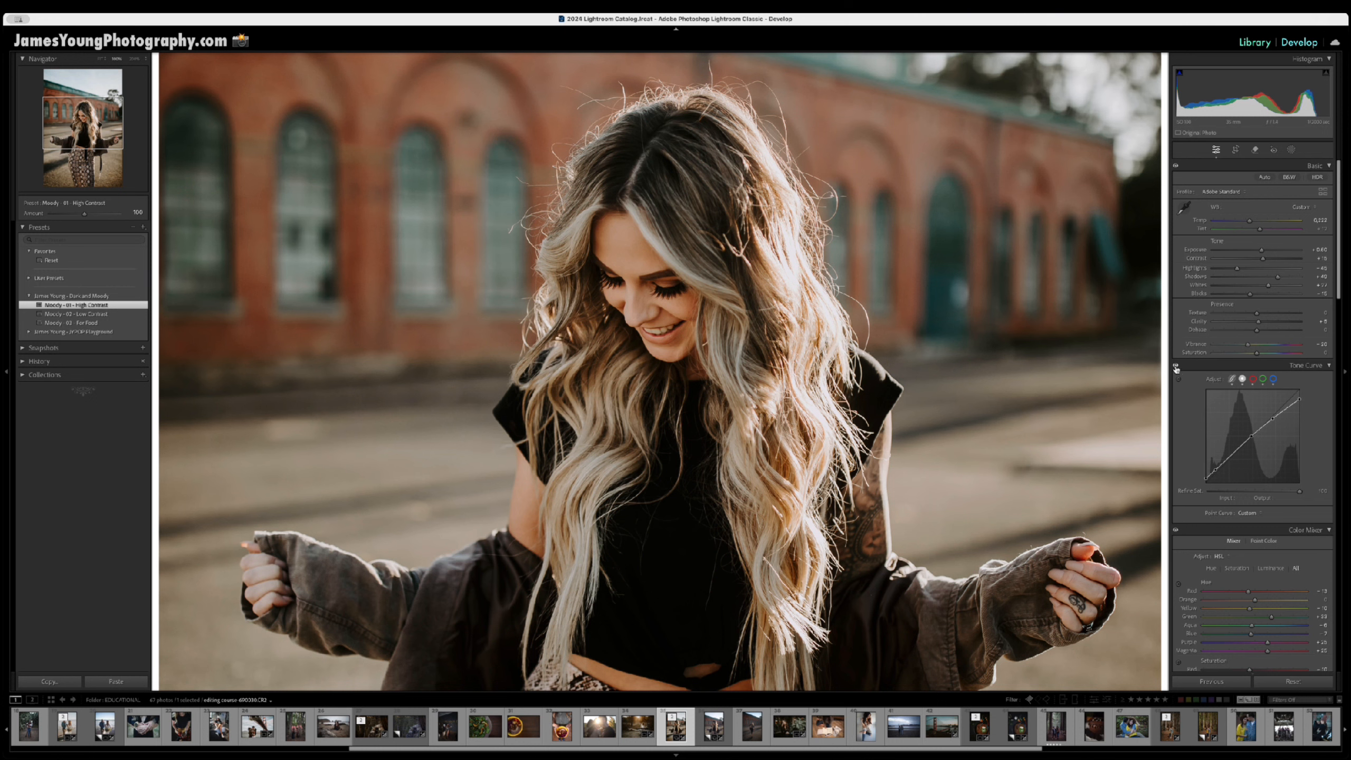
pyautogui.press('z')
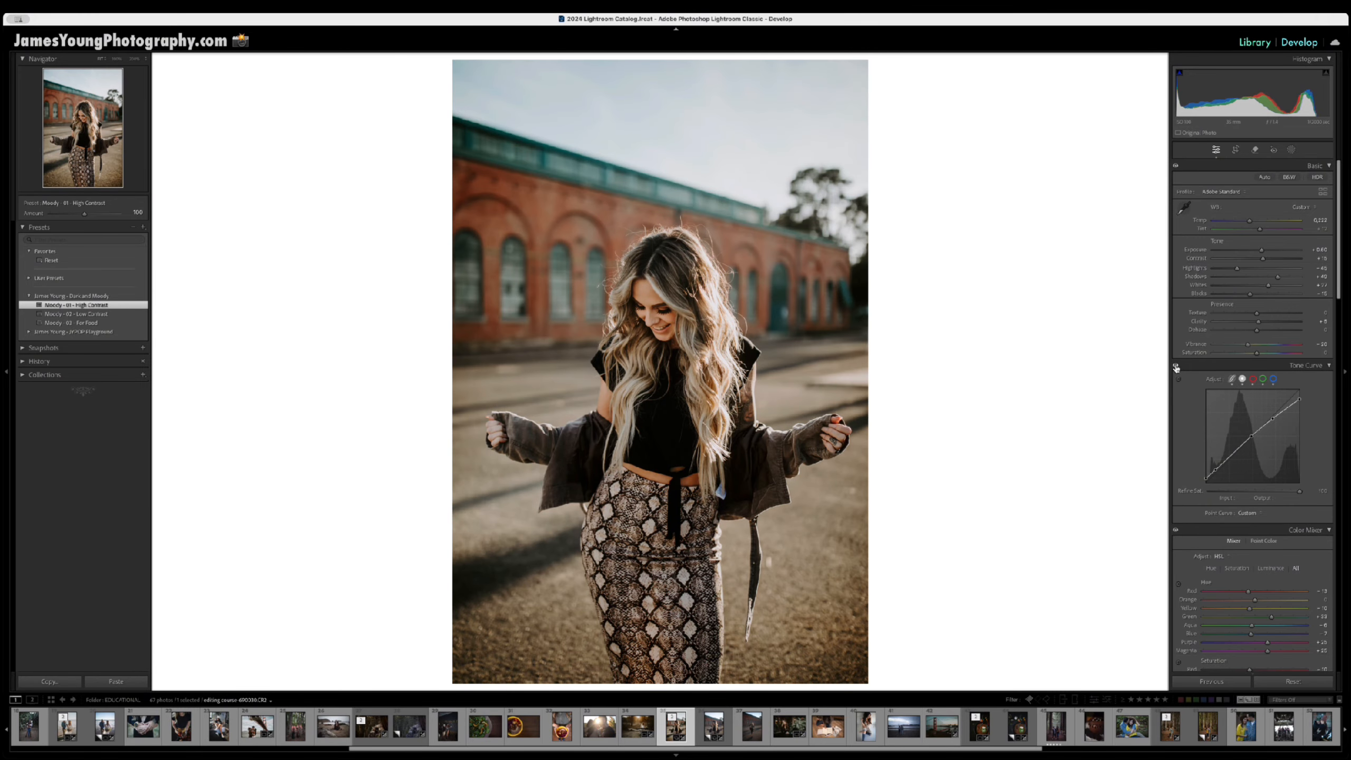
pyautogui.click(1175, 366)
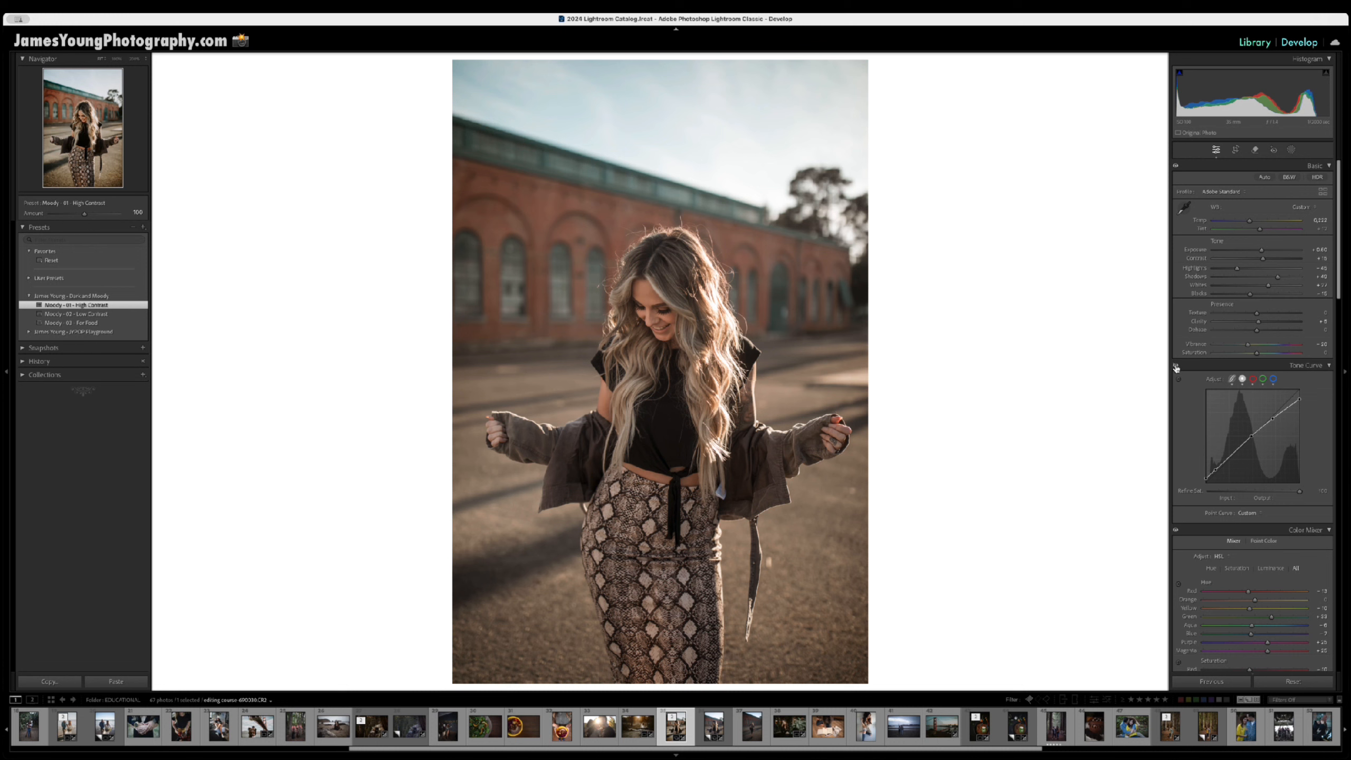
pyautogui.click(1175, 366)
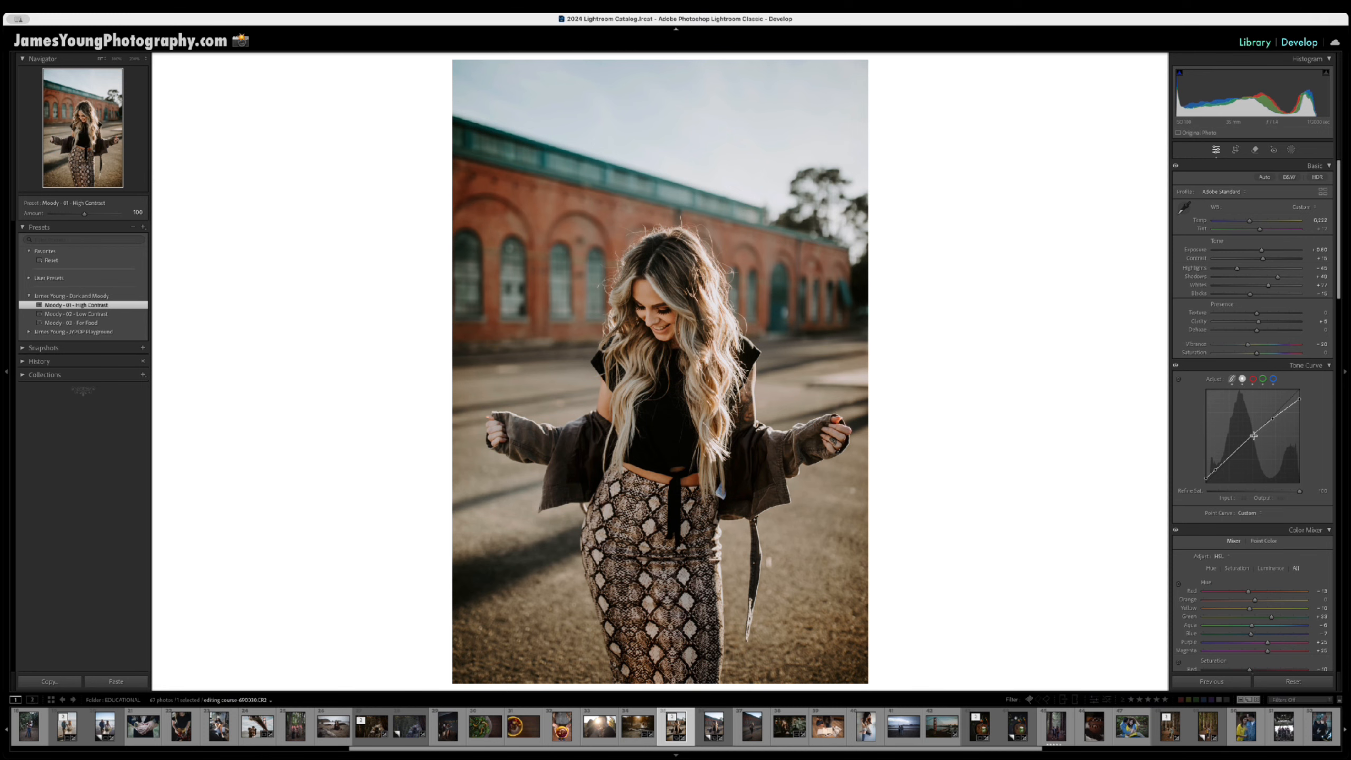
# Try lowering the midtone point of the edited portrait's RGB curve, and undo the change.
pyautogui.moveTo(1251, 436); pyautogui.dragTo(1252, 439)
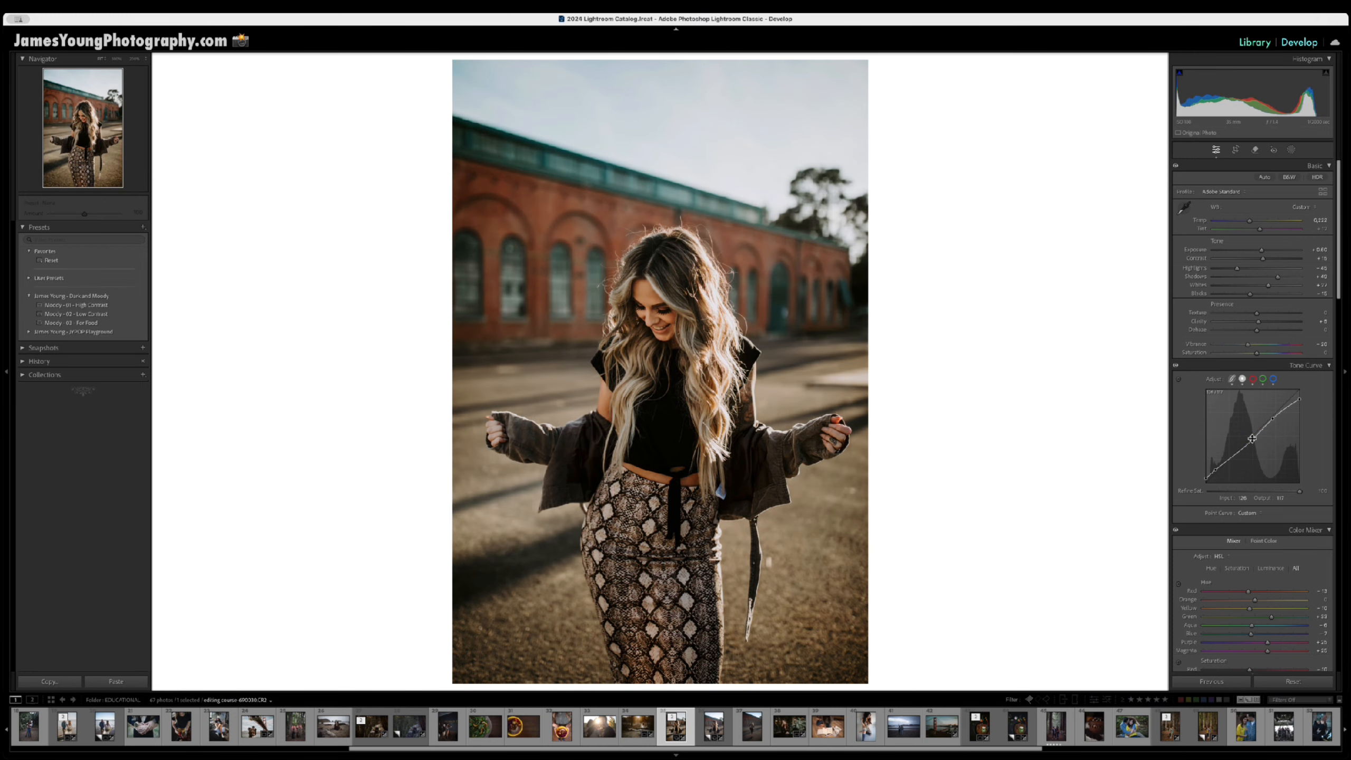
pyautogui.press('super+z')
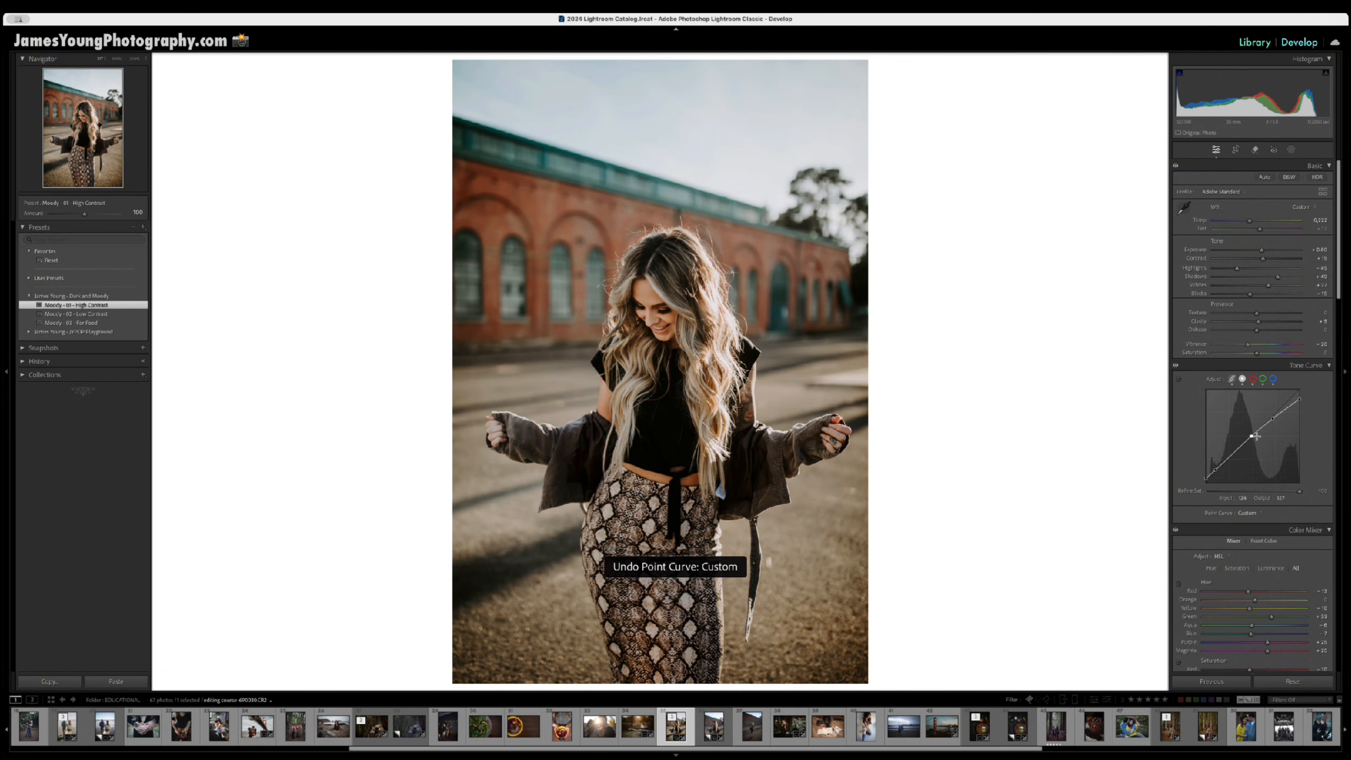